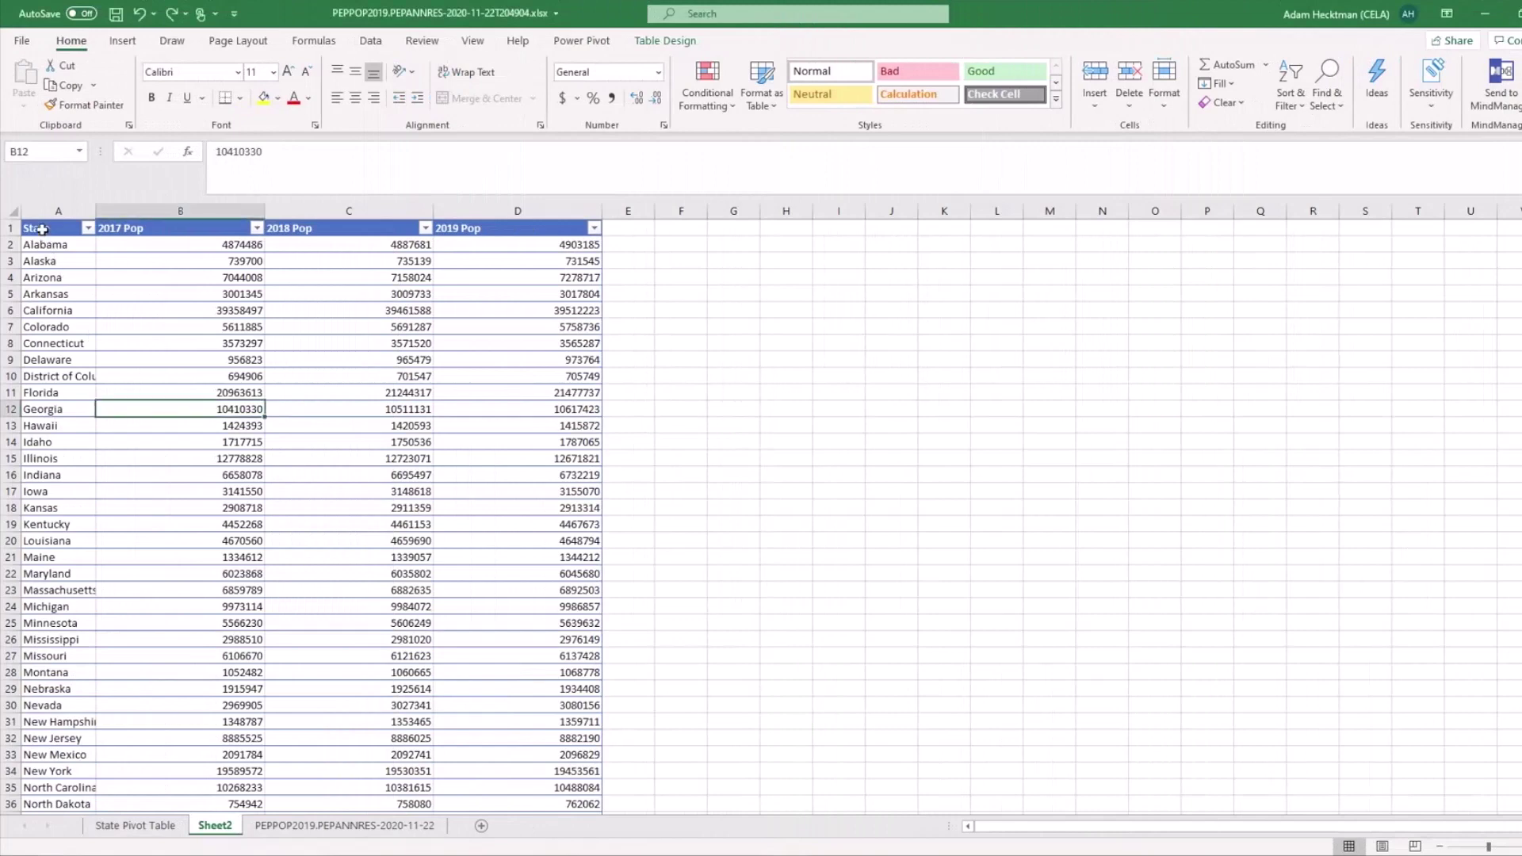
Step: Select column A, the State column of the population table on Sheet2
click(54, 212)
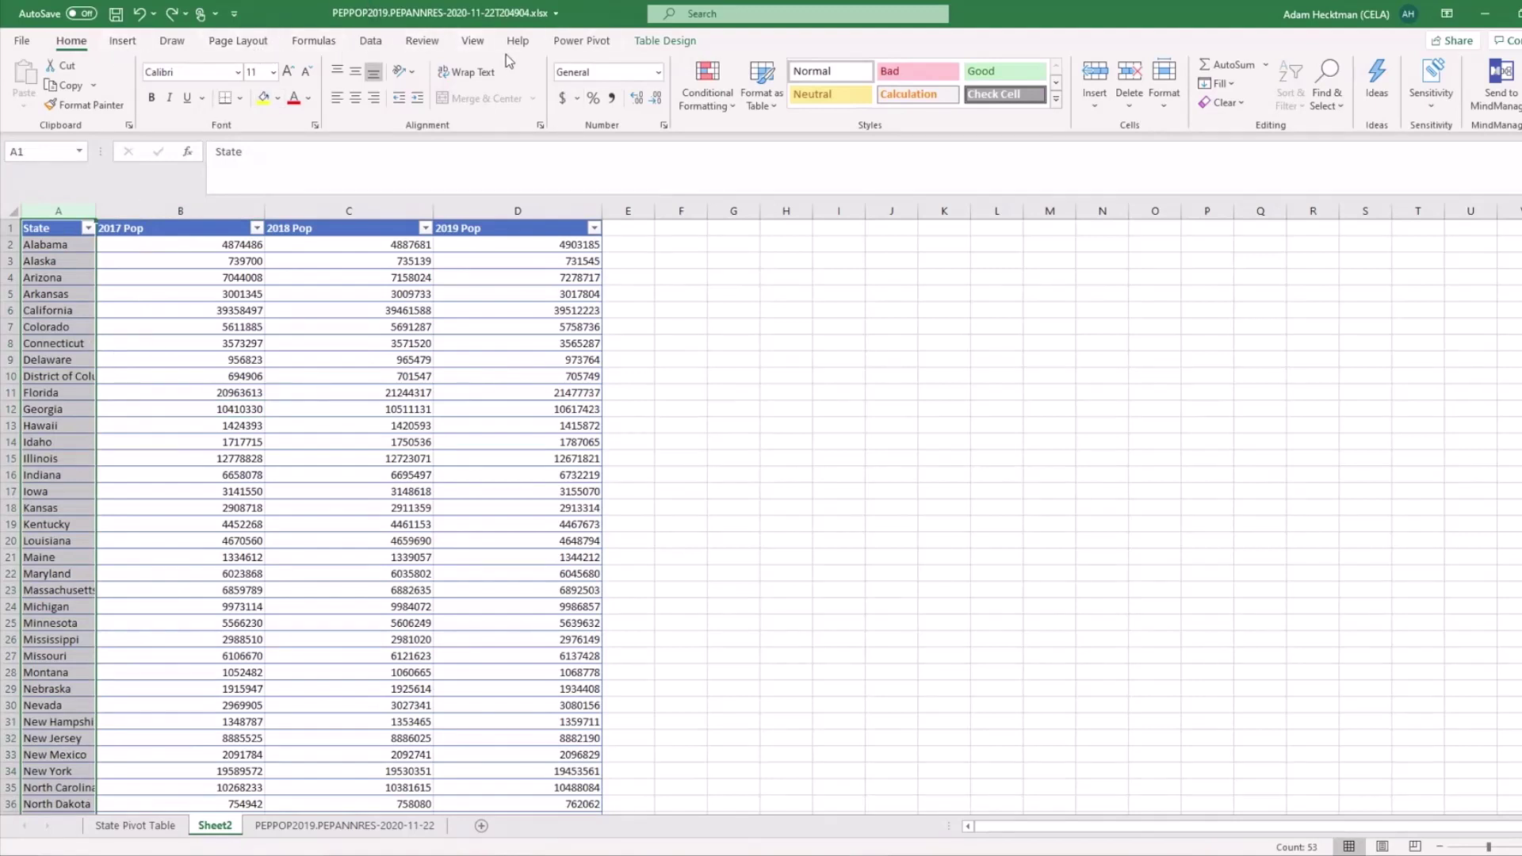
Step: Convert the selected state names to the Geography data type from the Data tab
click(372, 41)
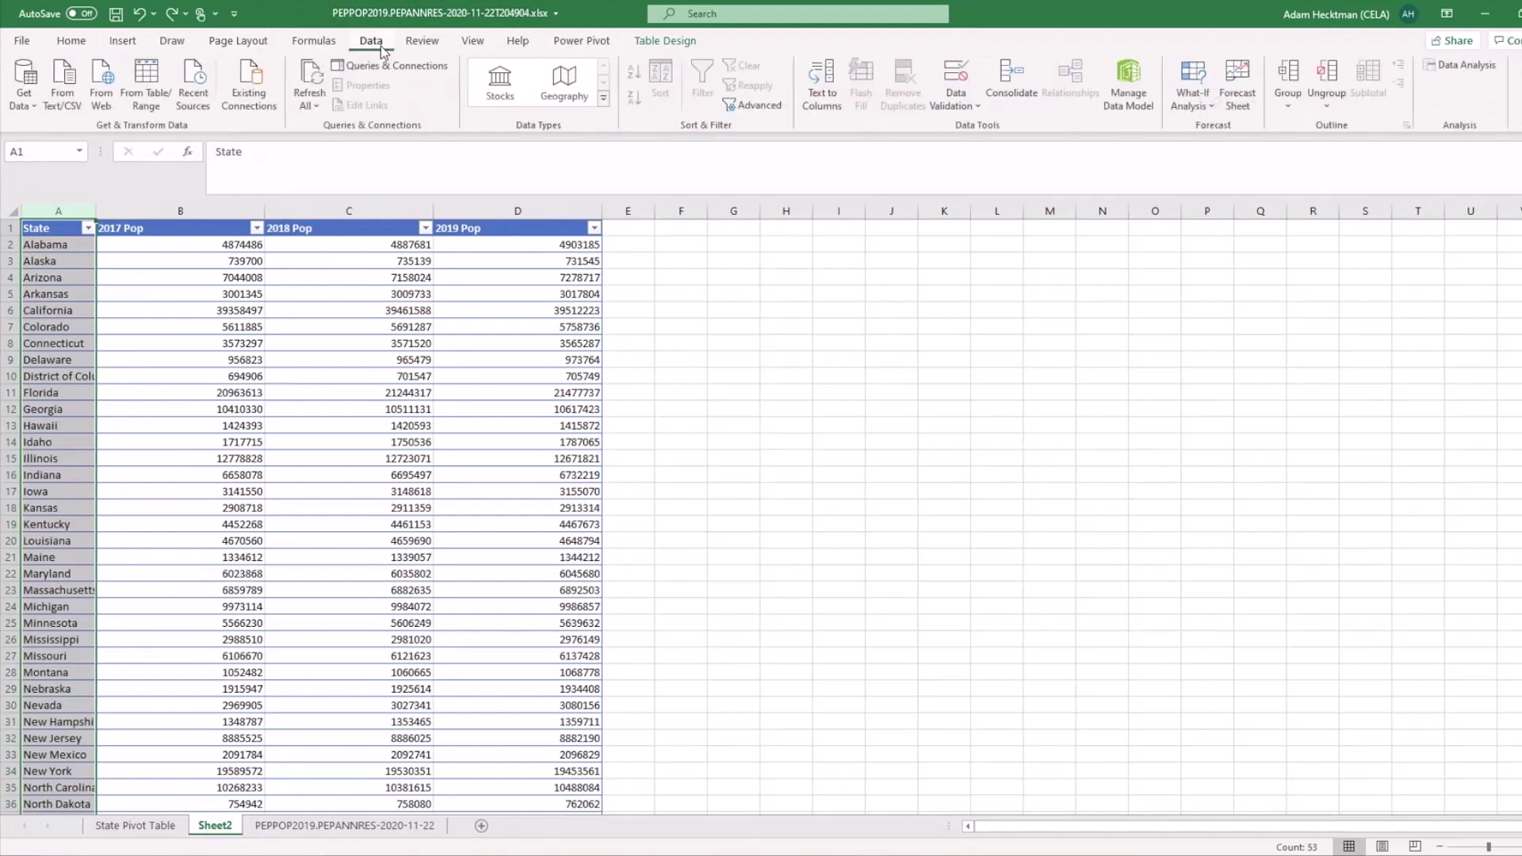
click(575, 98)
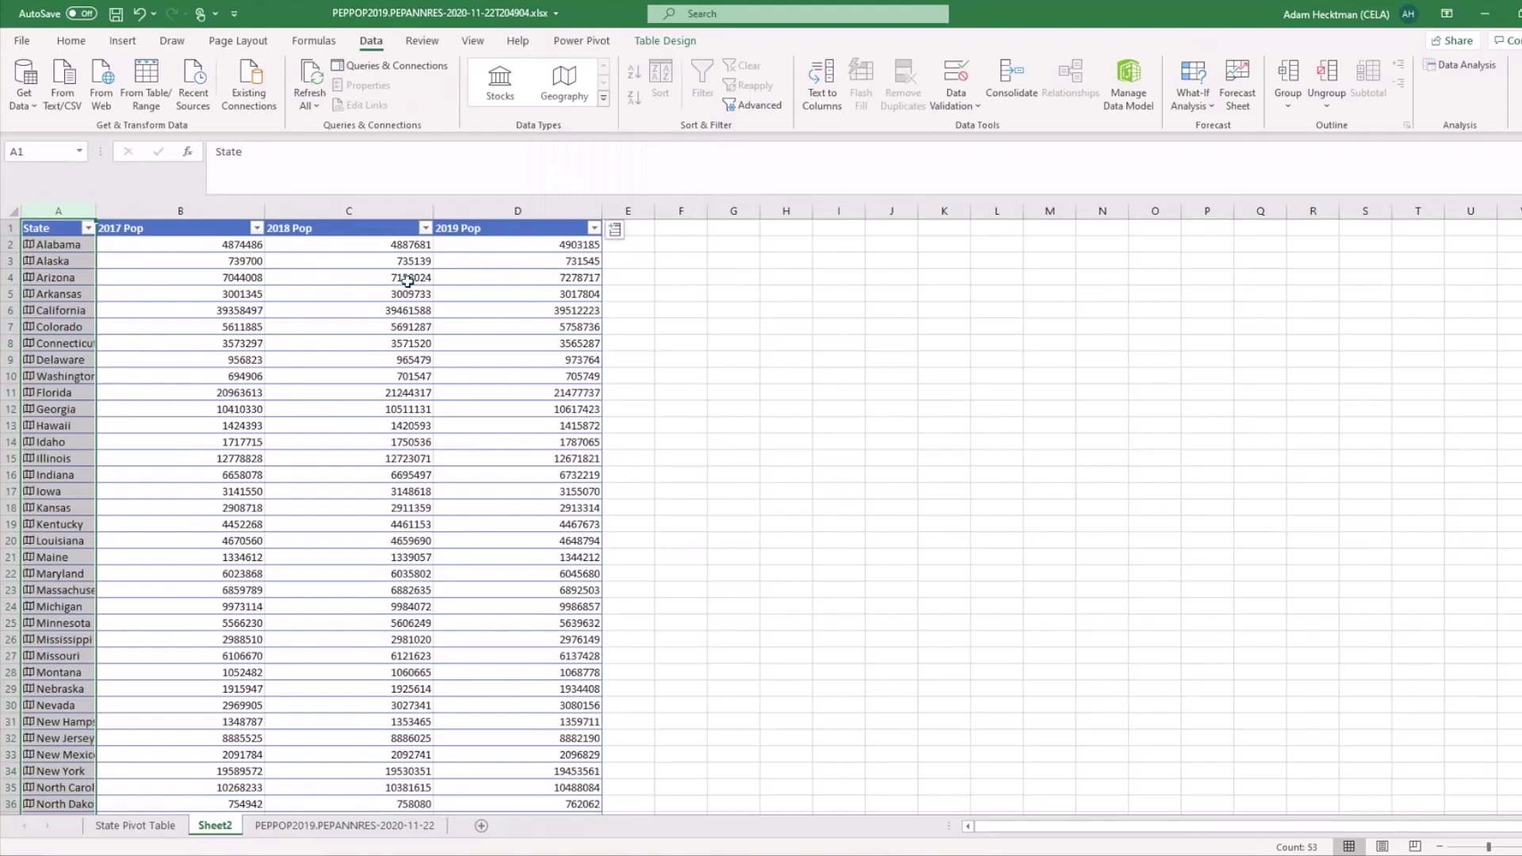
click(74, 325)
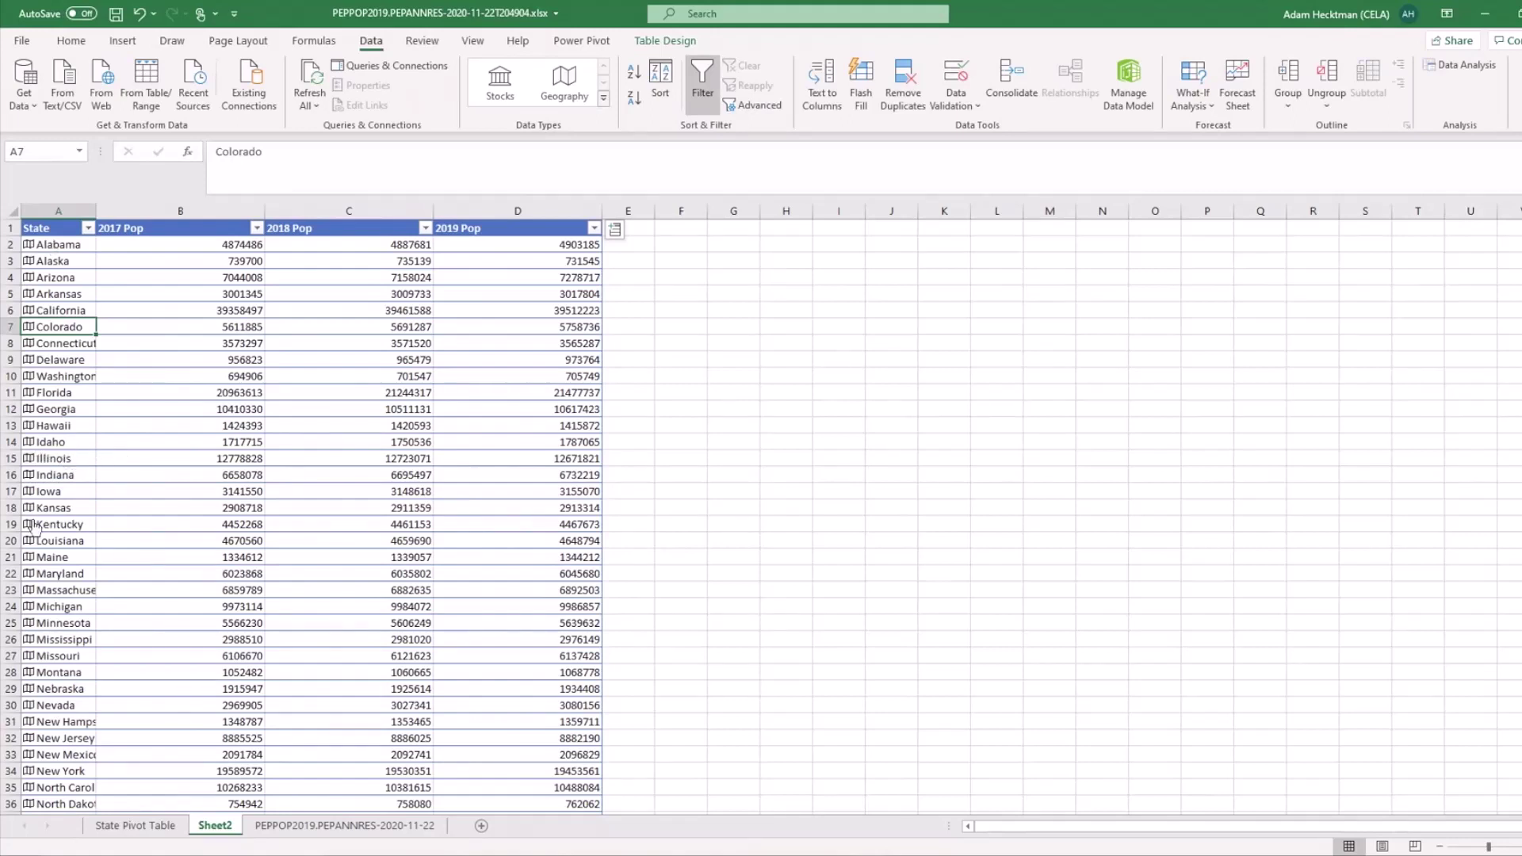
click(30, 464)
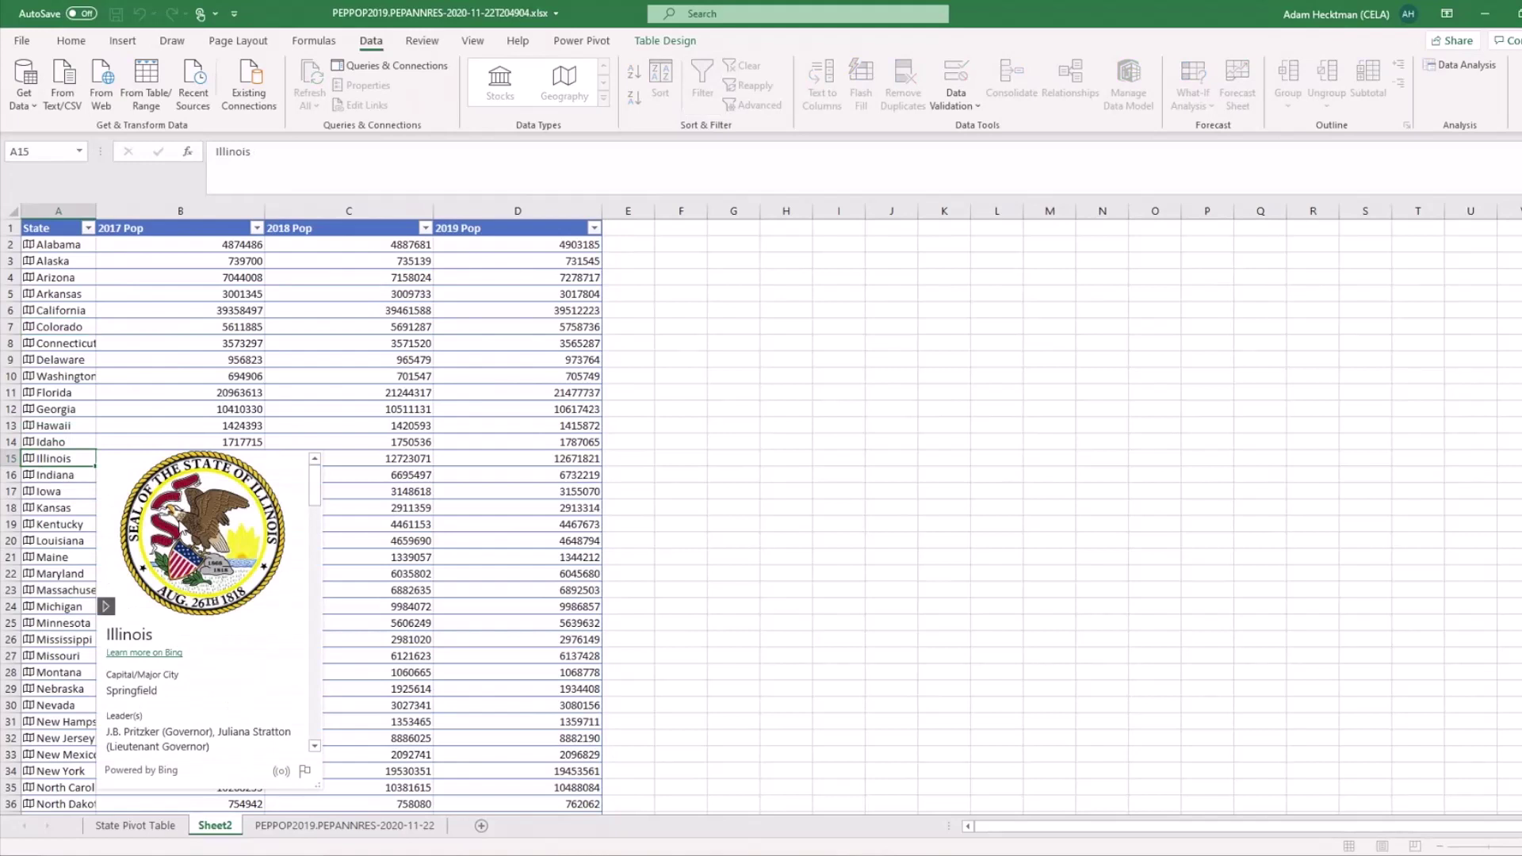
drag(318, 487, 322, 655)
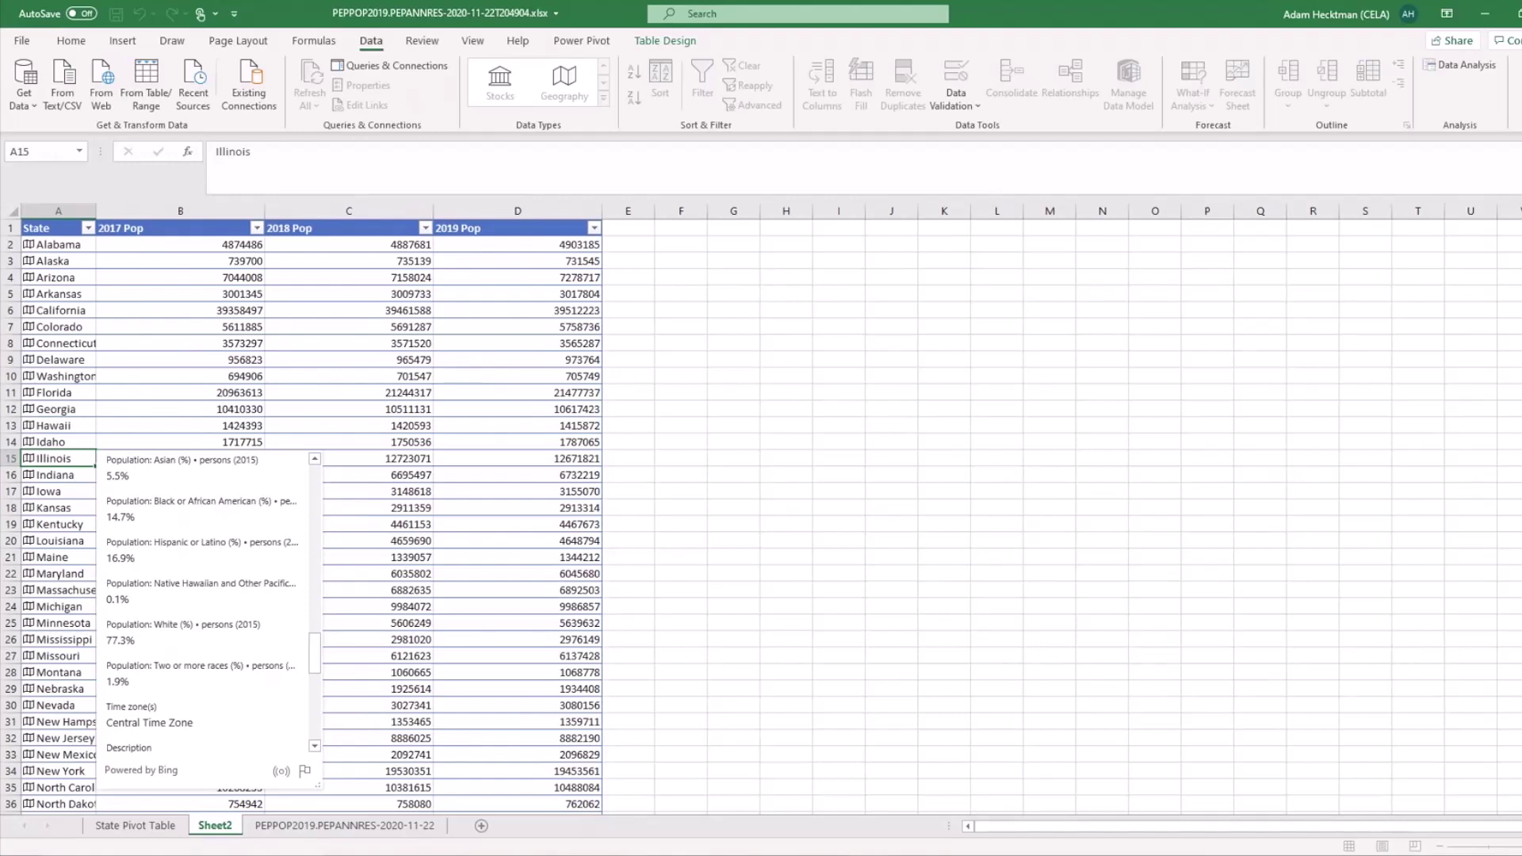
key(Escape)
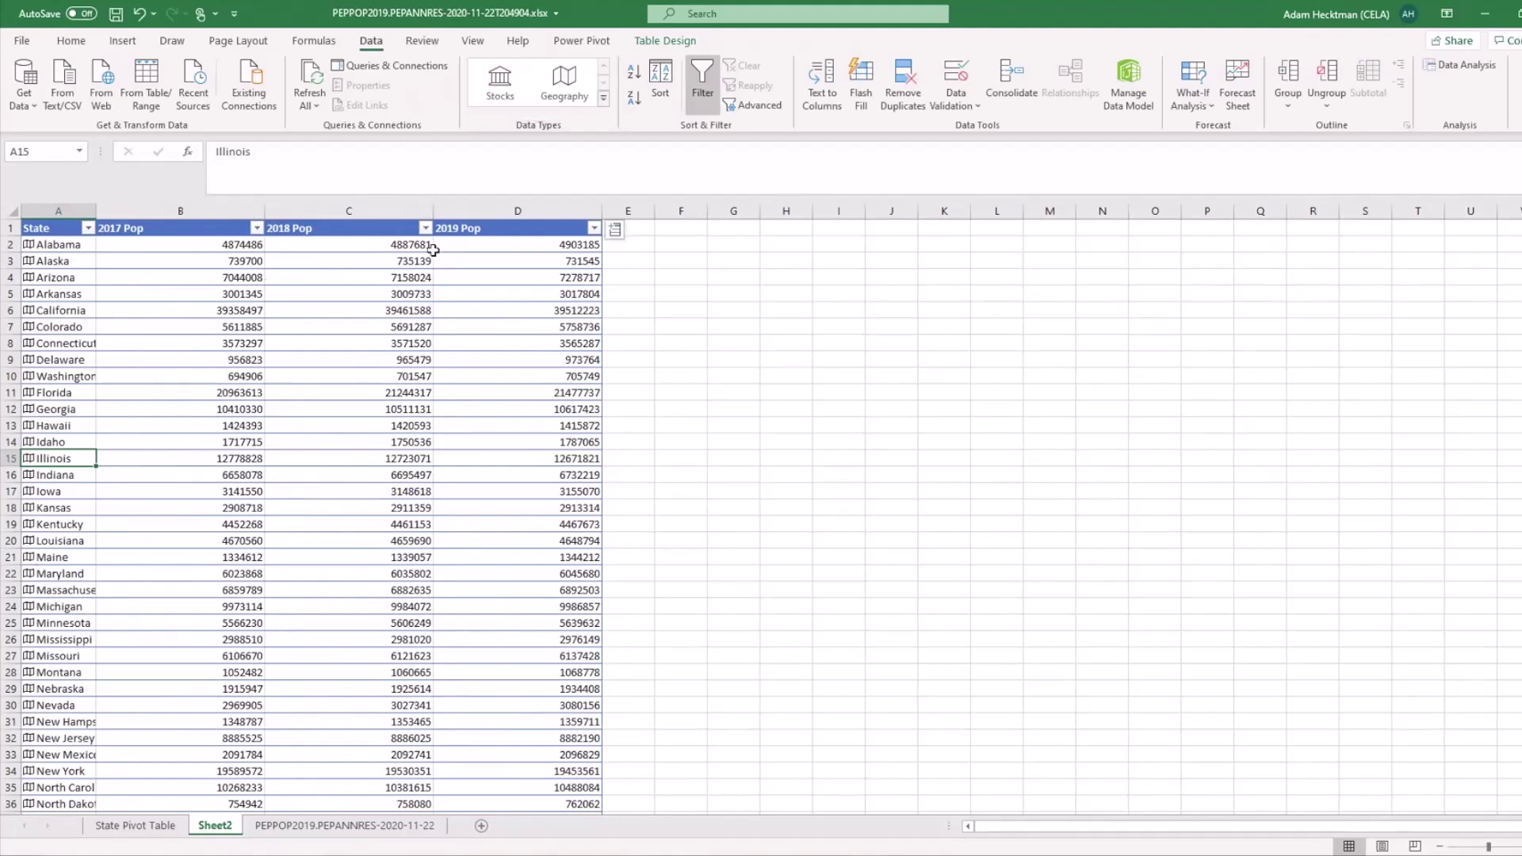
Step: Select all the population table's data with Ctrl+A and open Quick Analysis with Ctrl+Q
click(247, 278)
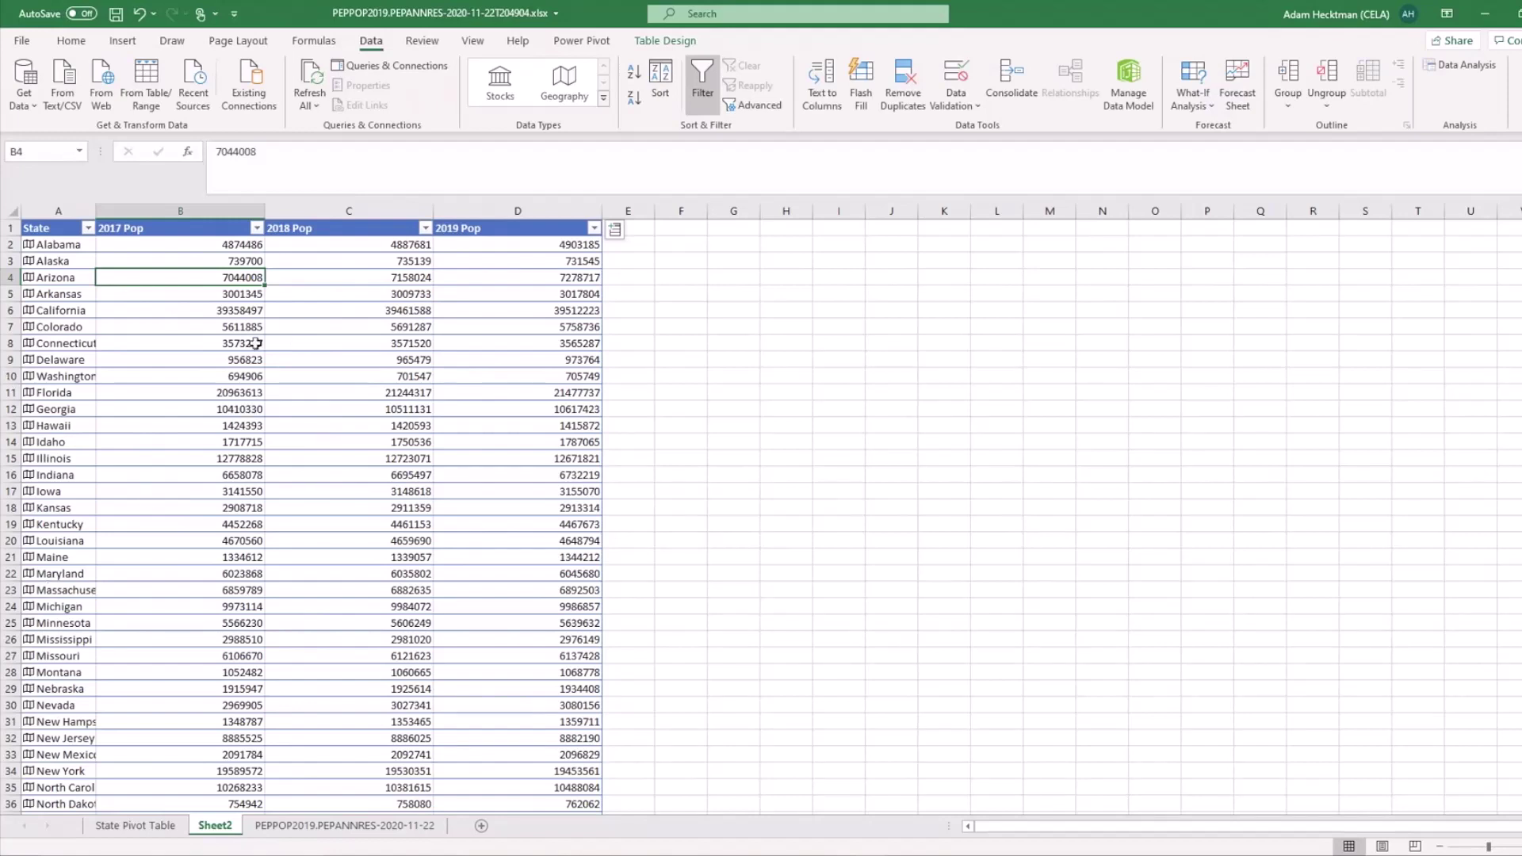
click(124, 42)
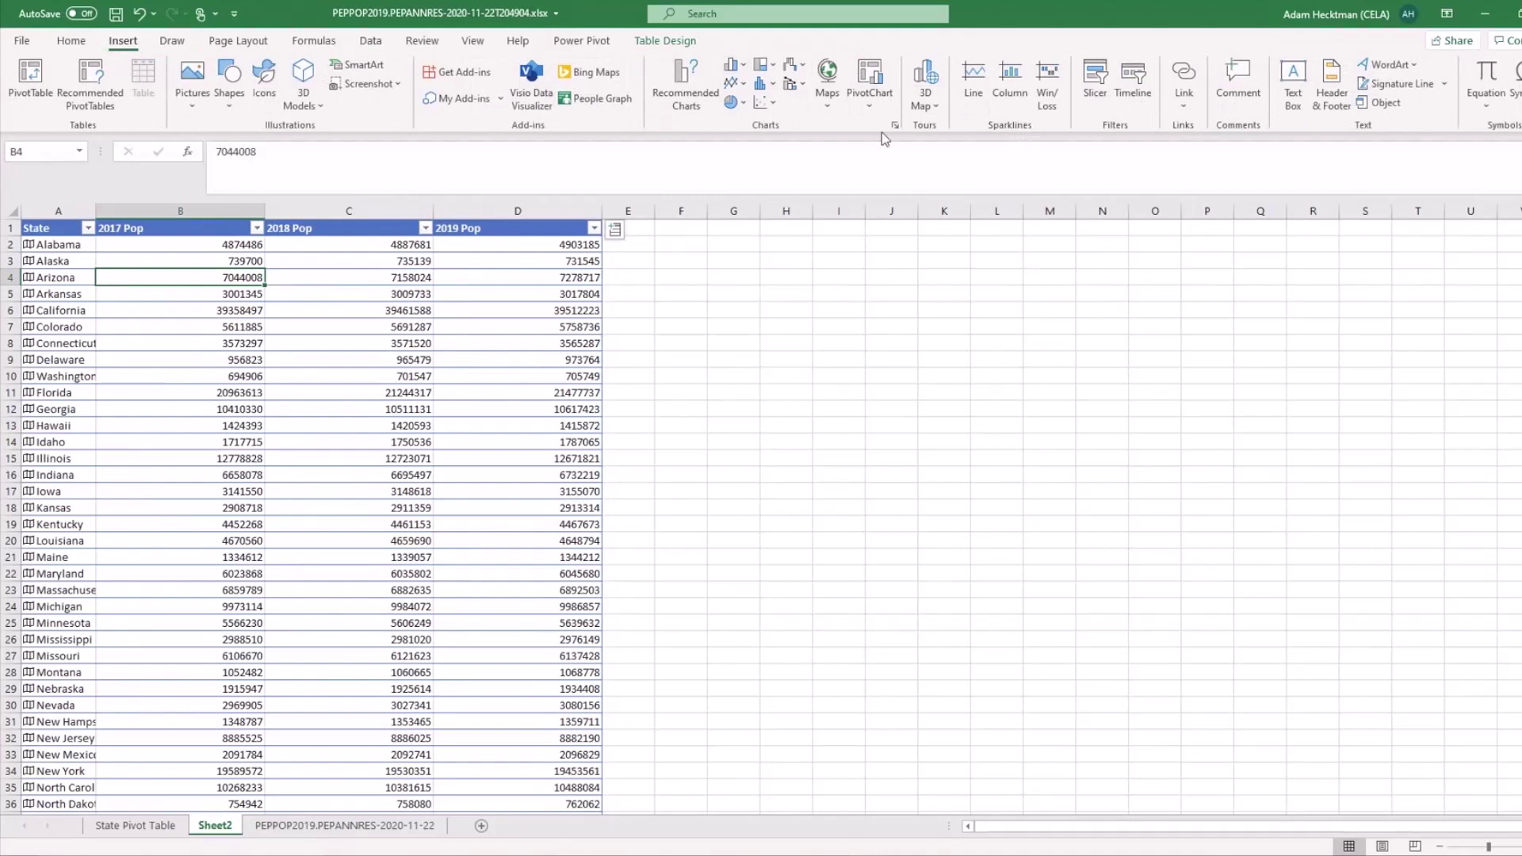
click(280, 296)
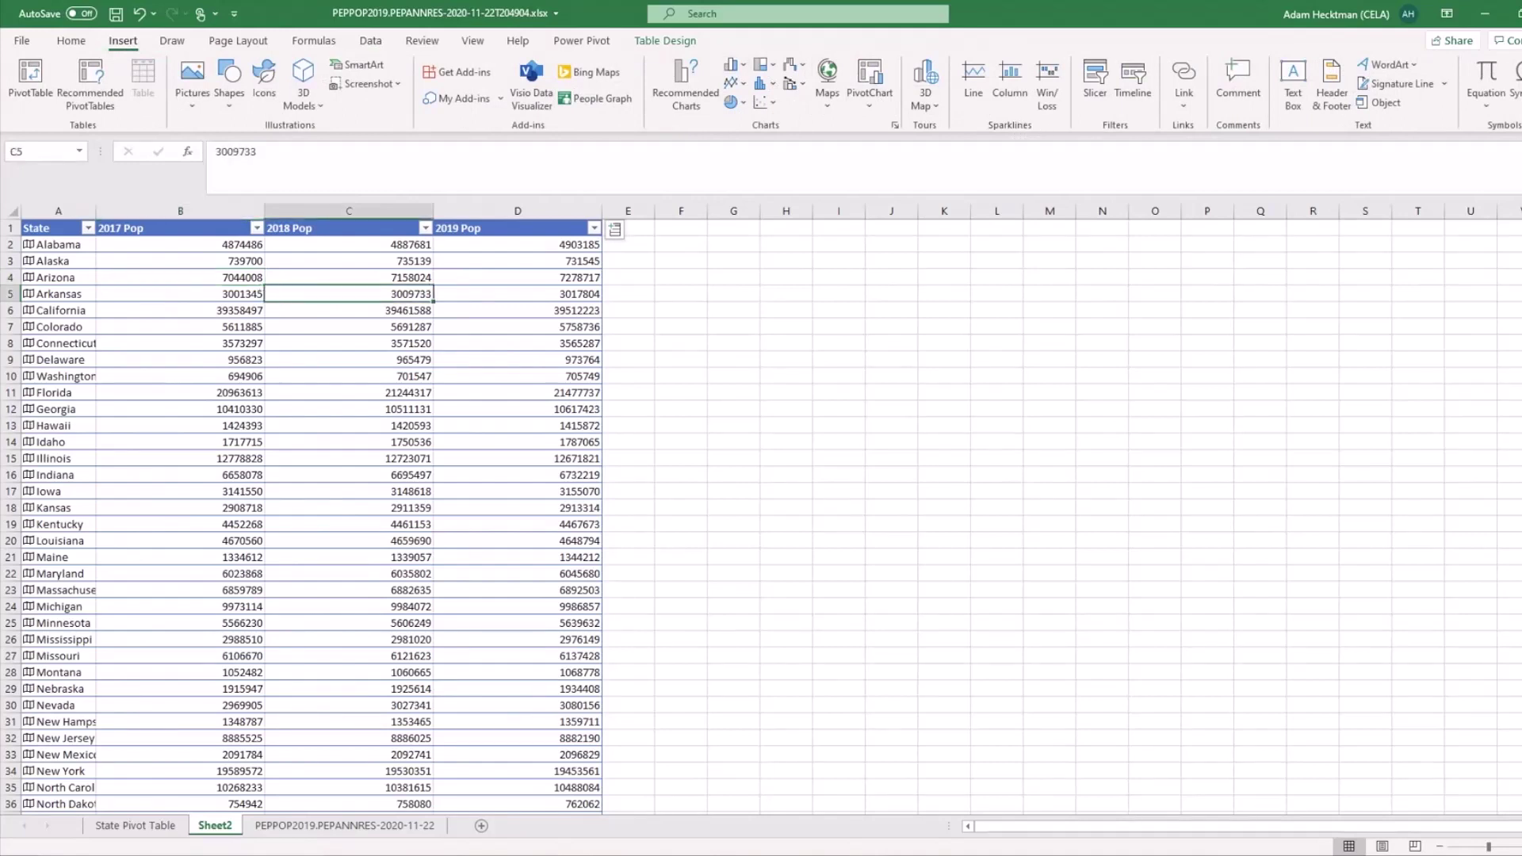
key(ctrl+a)
key(ctrl+q)
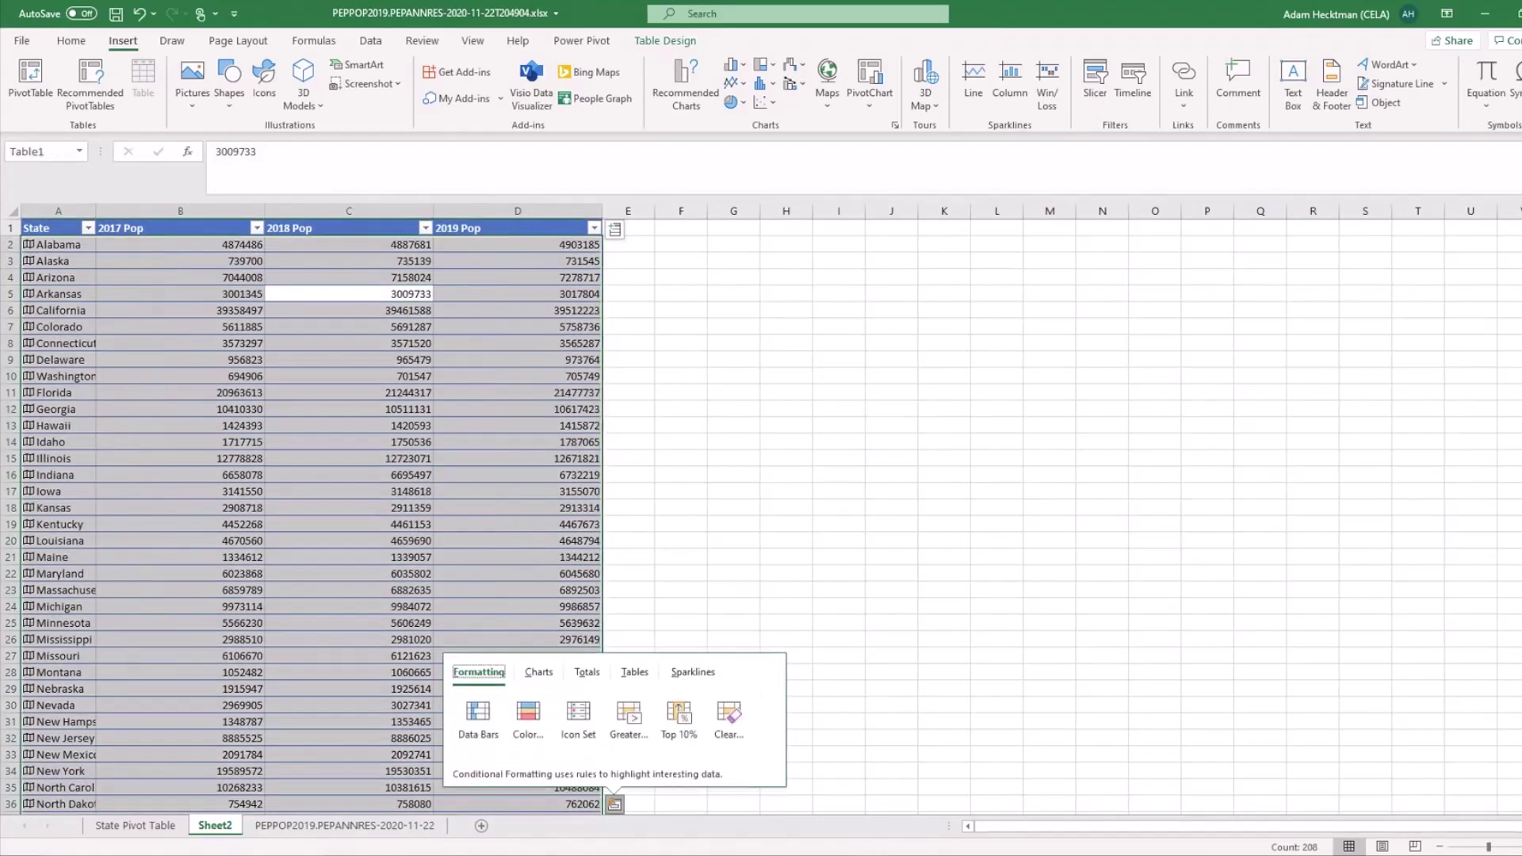
Step: Add Line sparklines from Quick Analysis's Sparklines tab, charting each state's 2017–2019 population
click(688, 677)
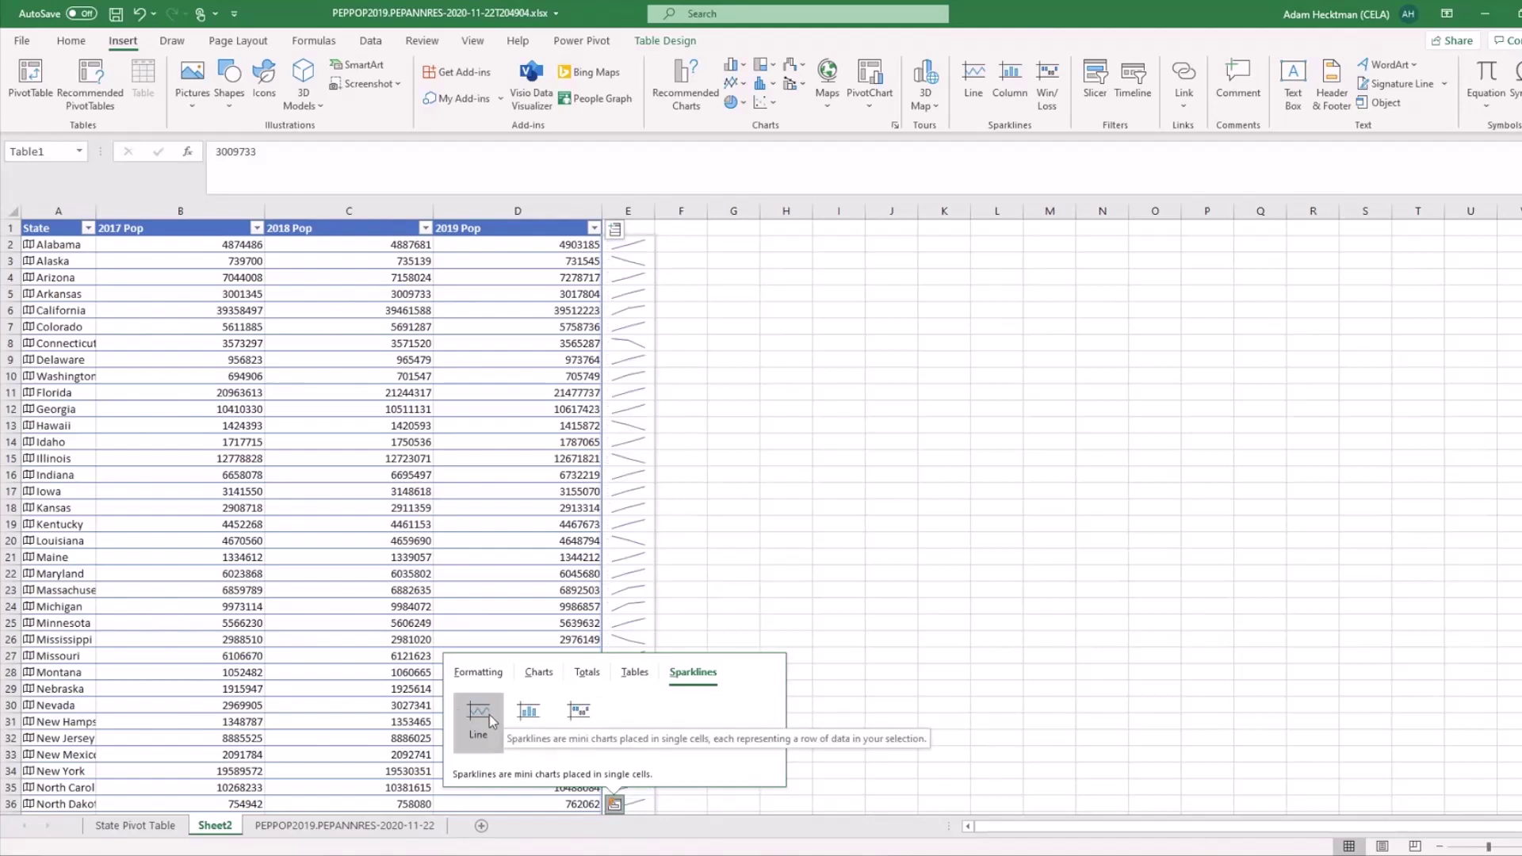
click(481, 715)
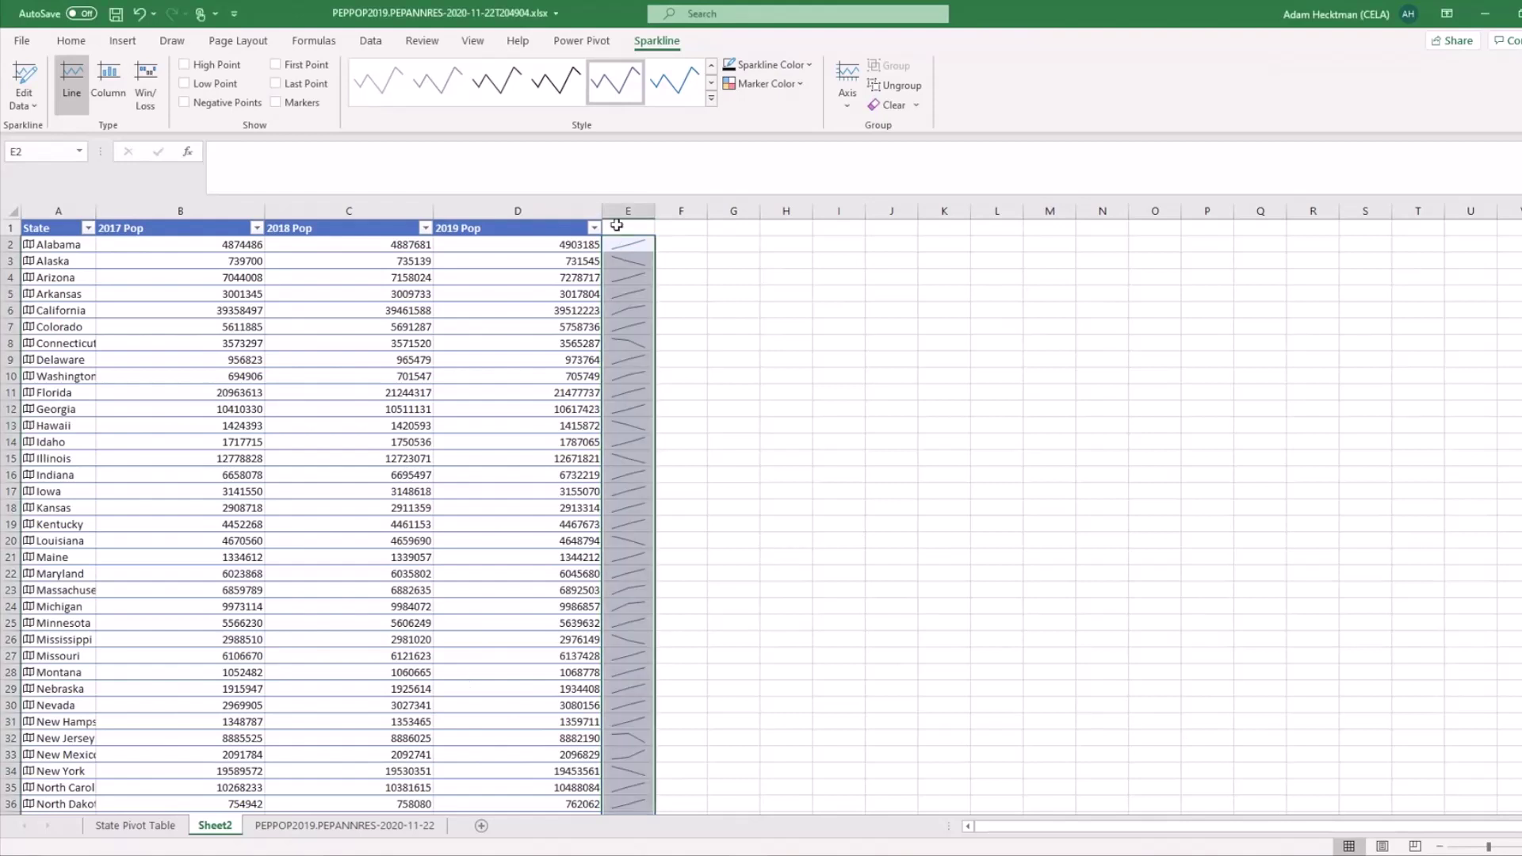
Step: Enter 'Trend' as the header in cell E1 for the sparkline column
text(t)
key(Escape)
click(618, 224)
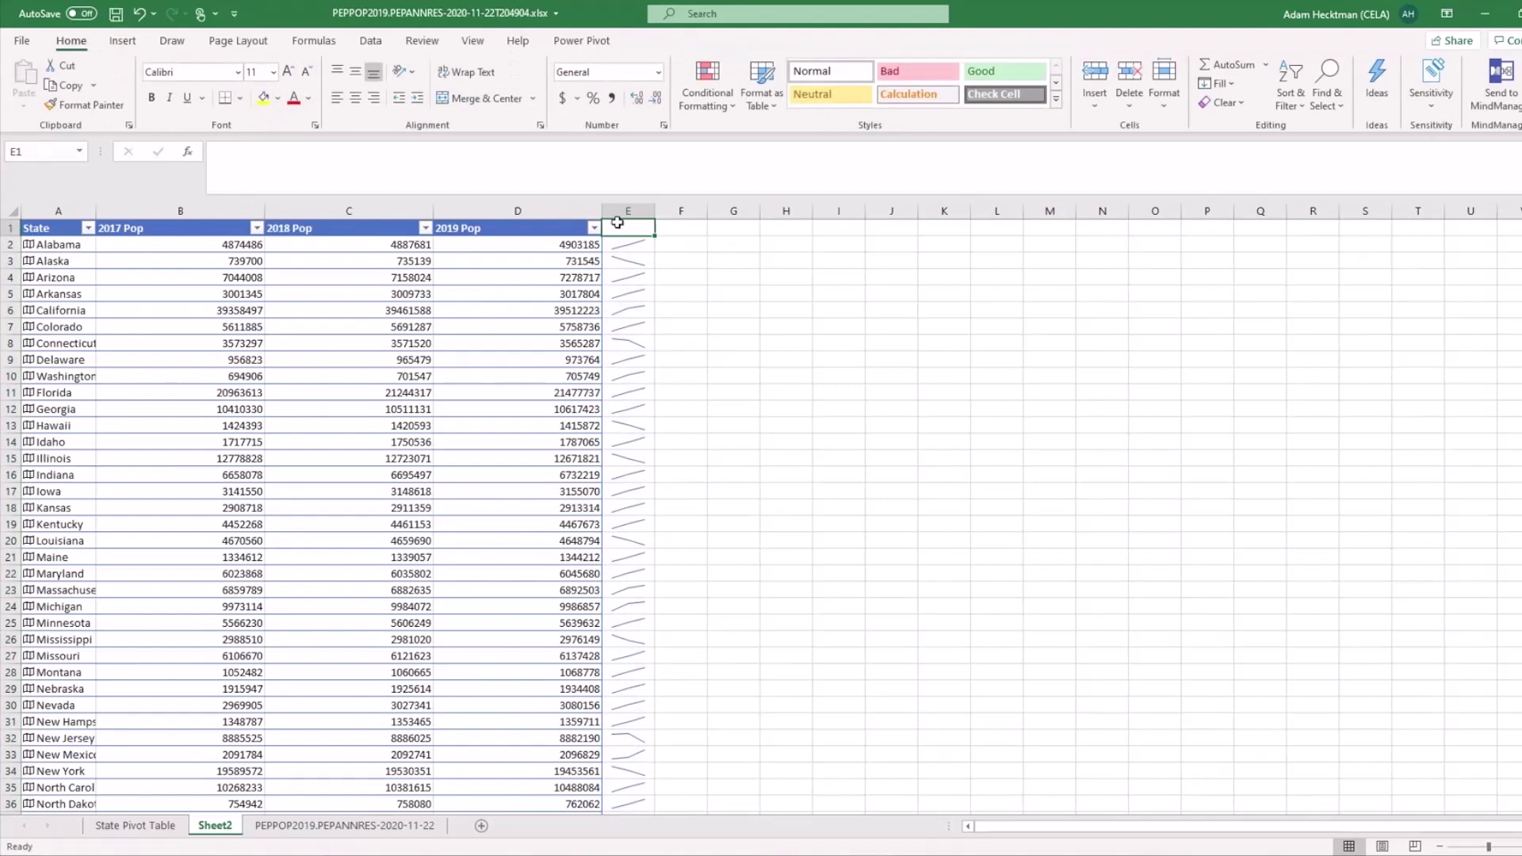
text(Trend)
key(Return)
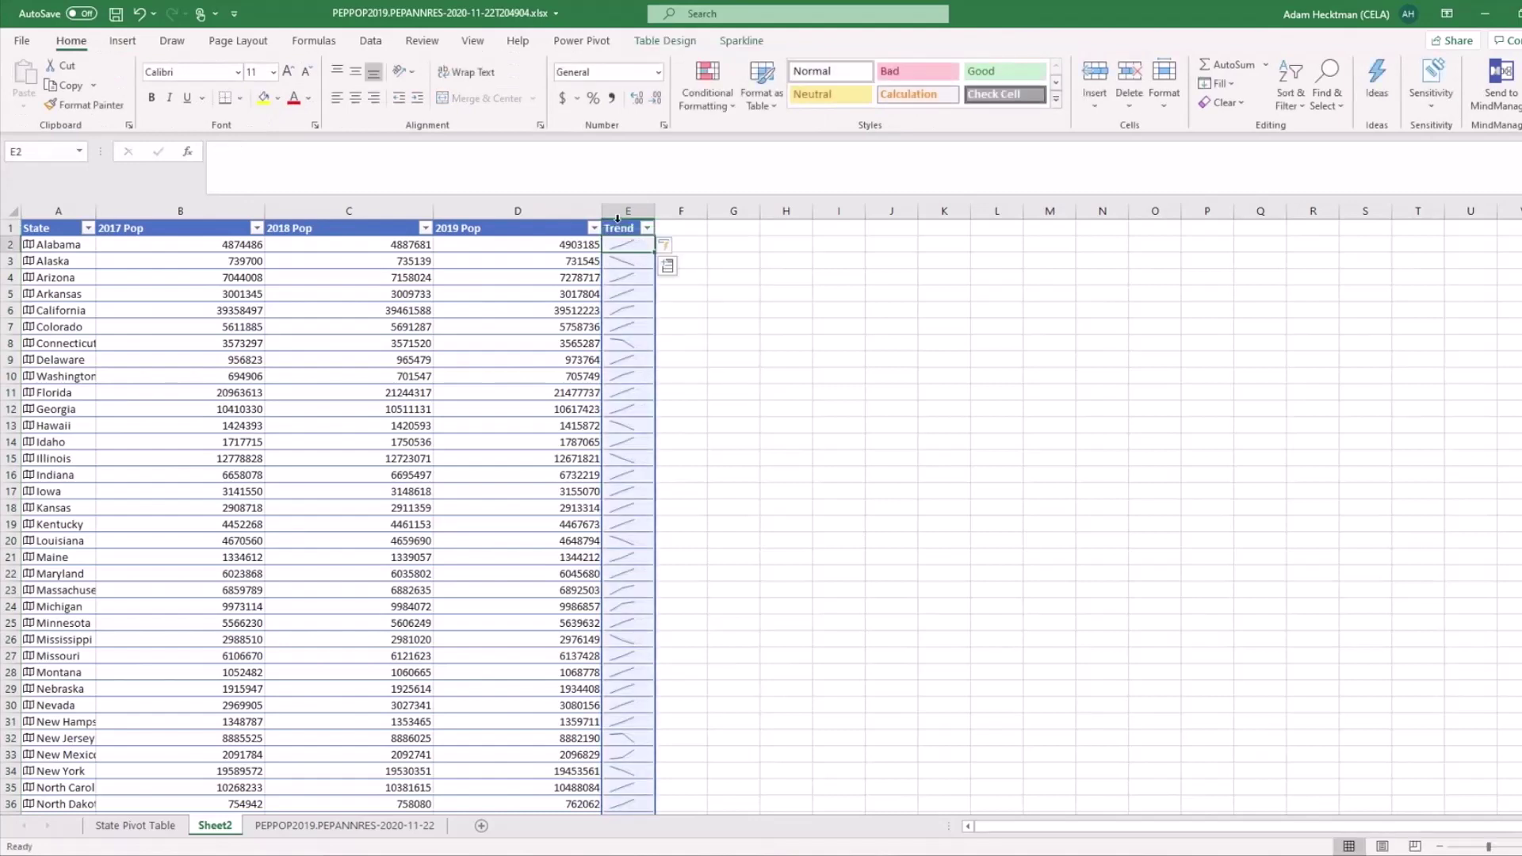
click(561, 295)
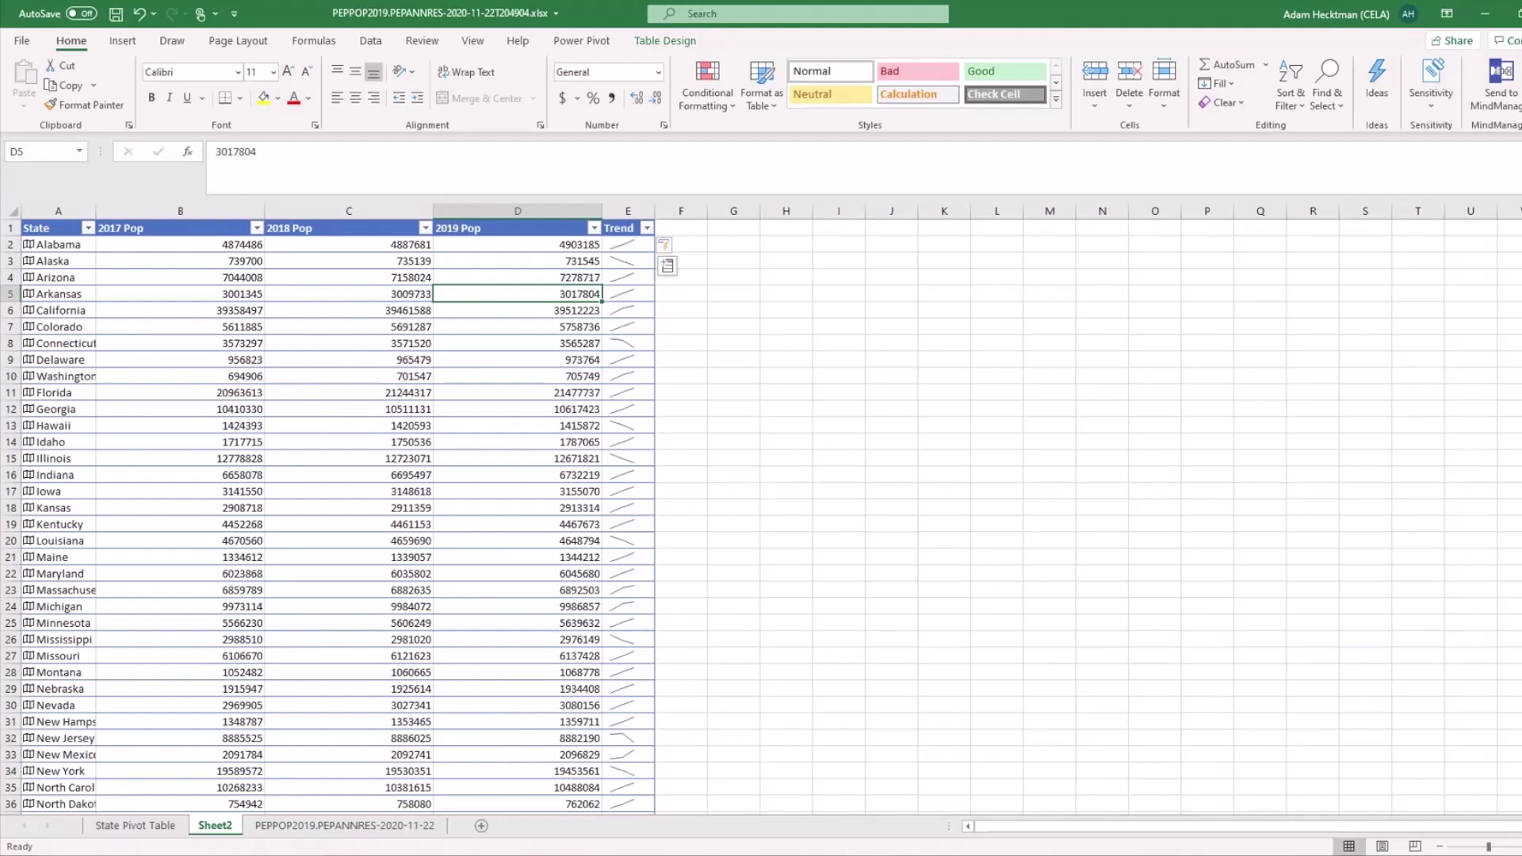
Step: Select the sparkline group in the Trend column
click(636, 331)
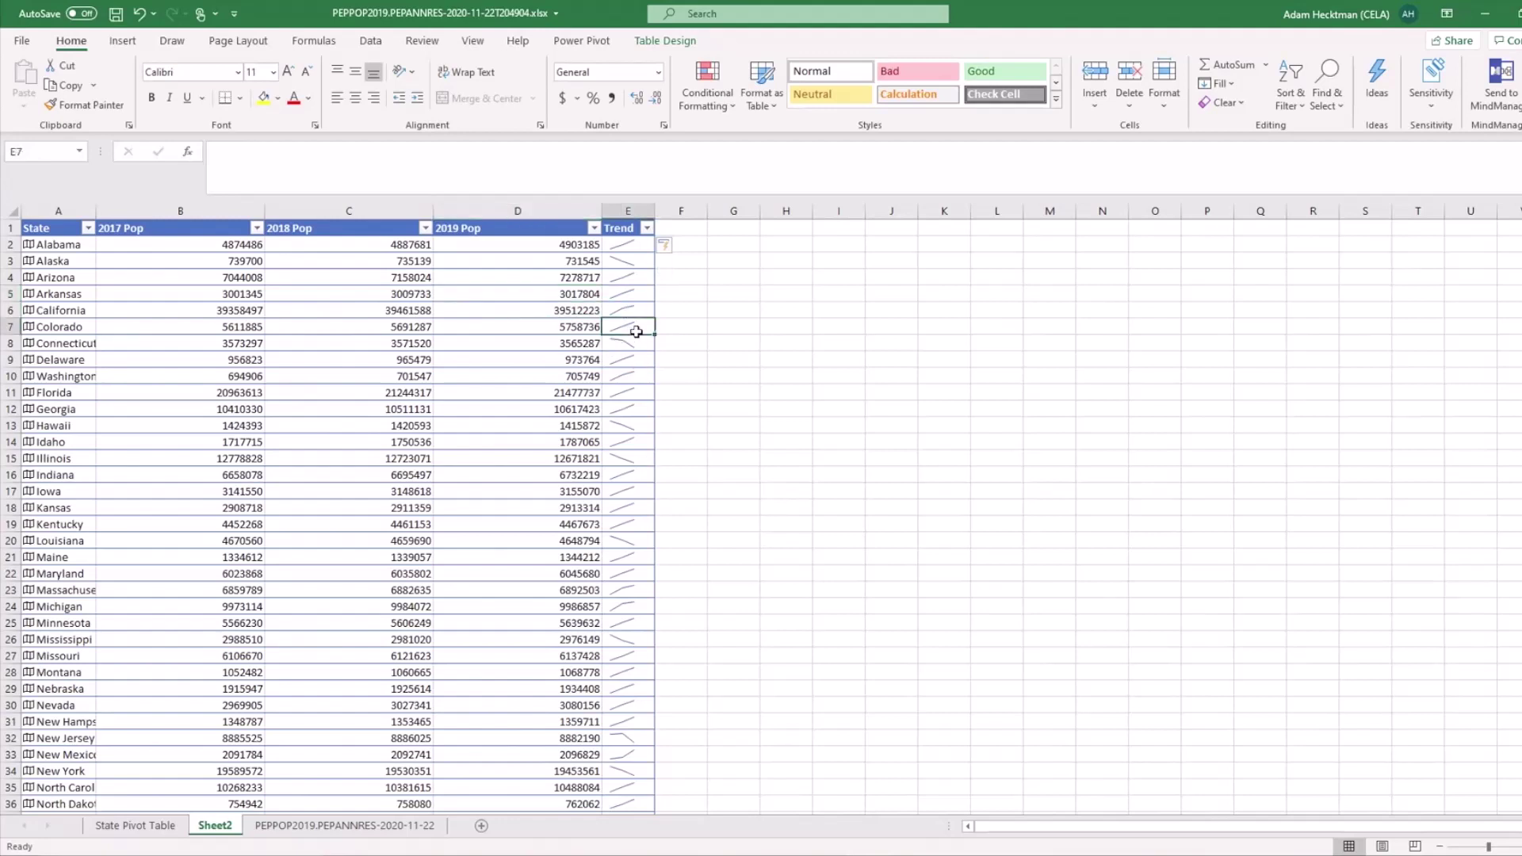
double_click(636, 332)
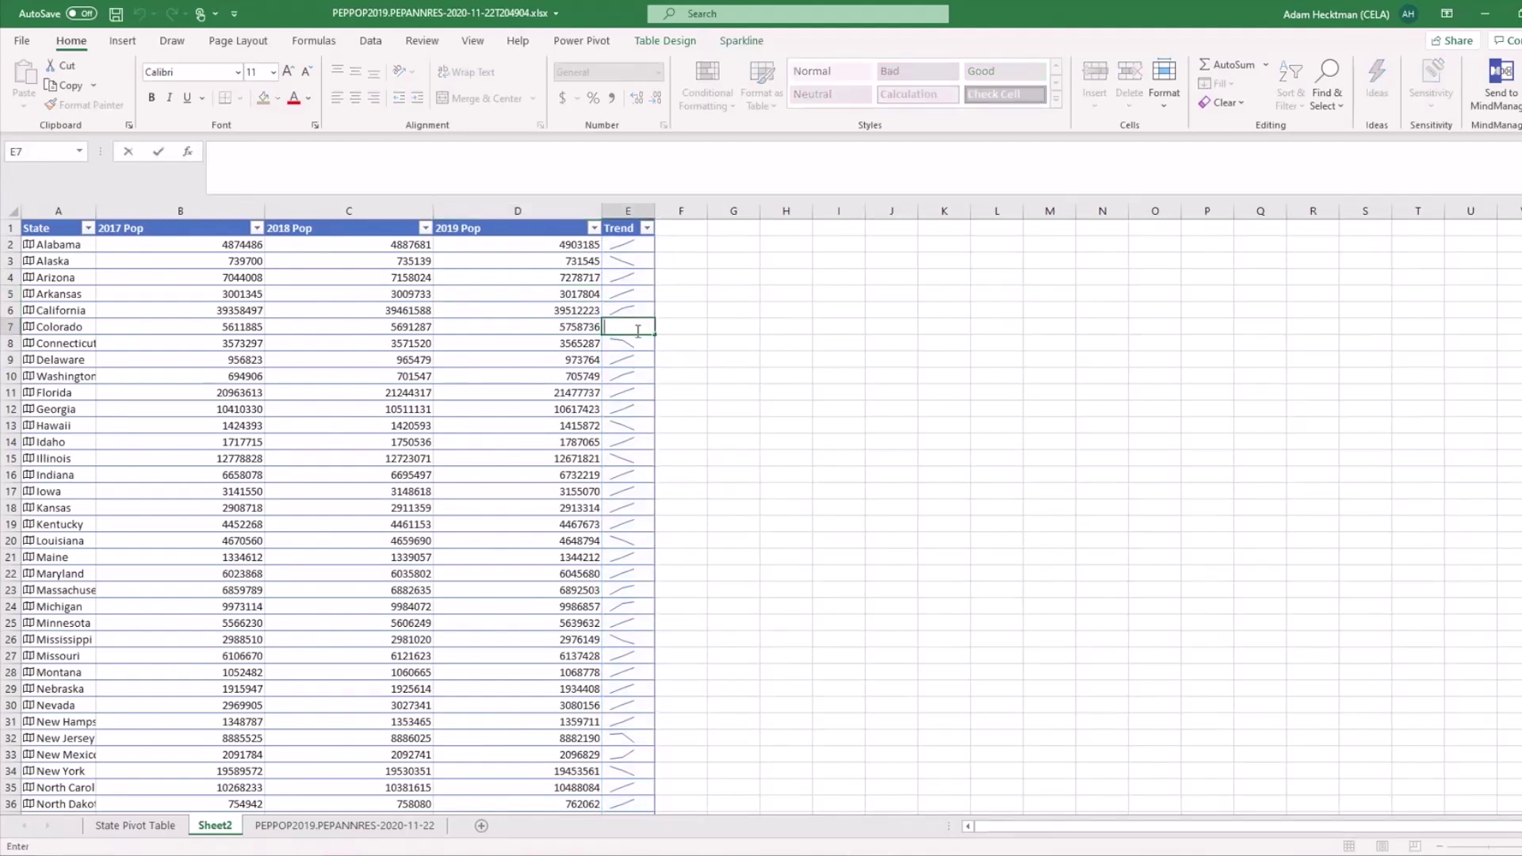
click(646, 378)
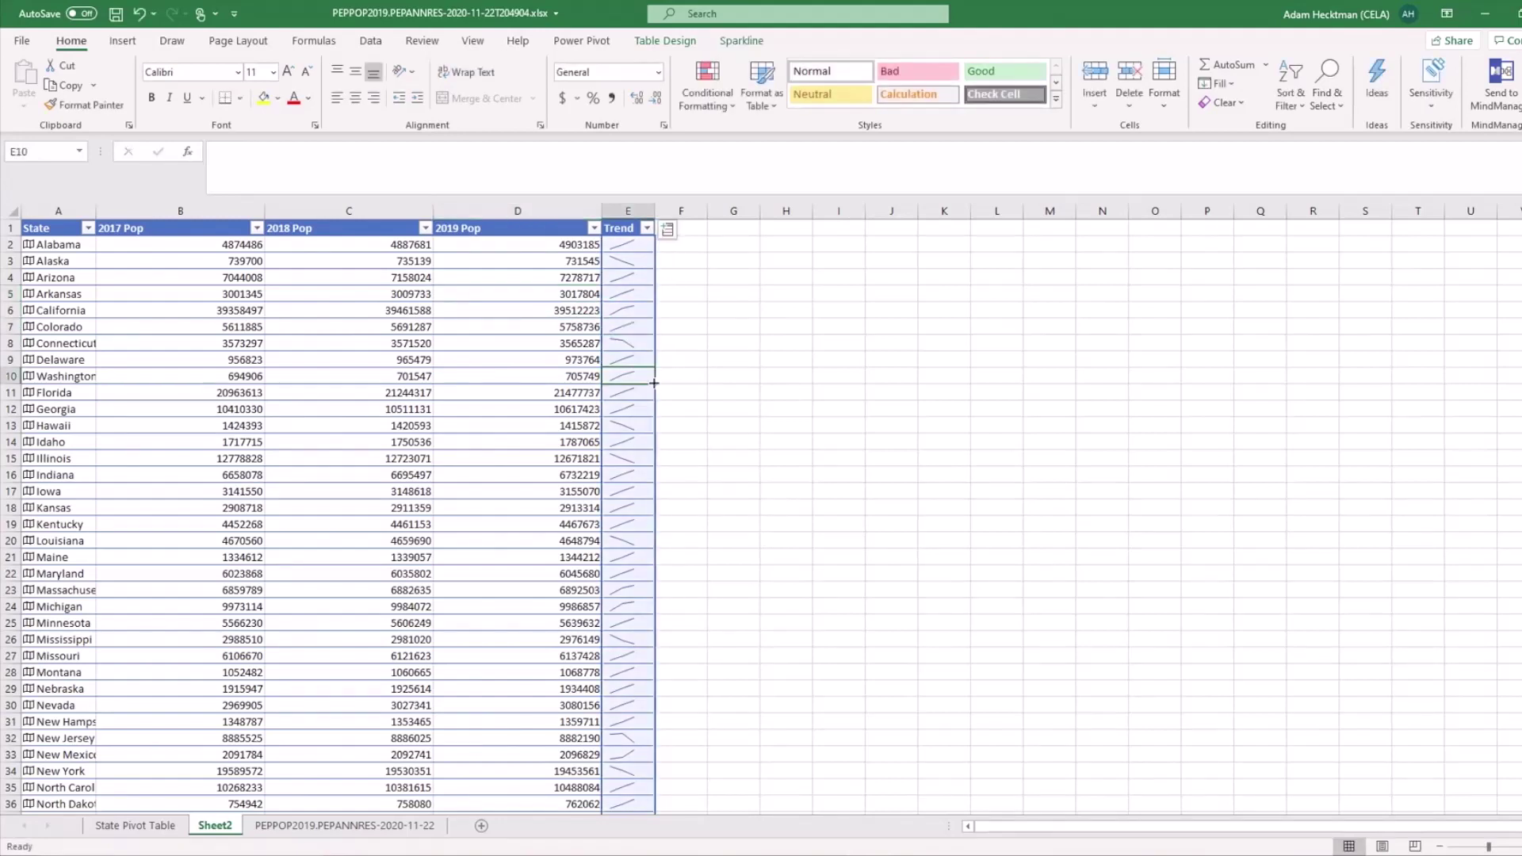
Step: Show High Point and Low Point markers on the Trend sparklines, with green high-point markers
click(753, 47)
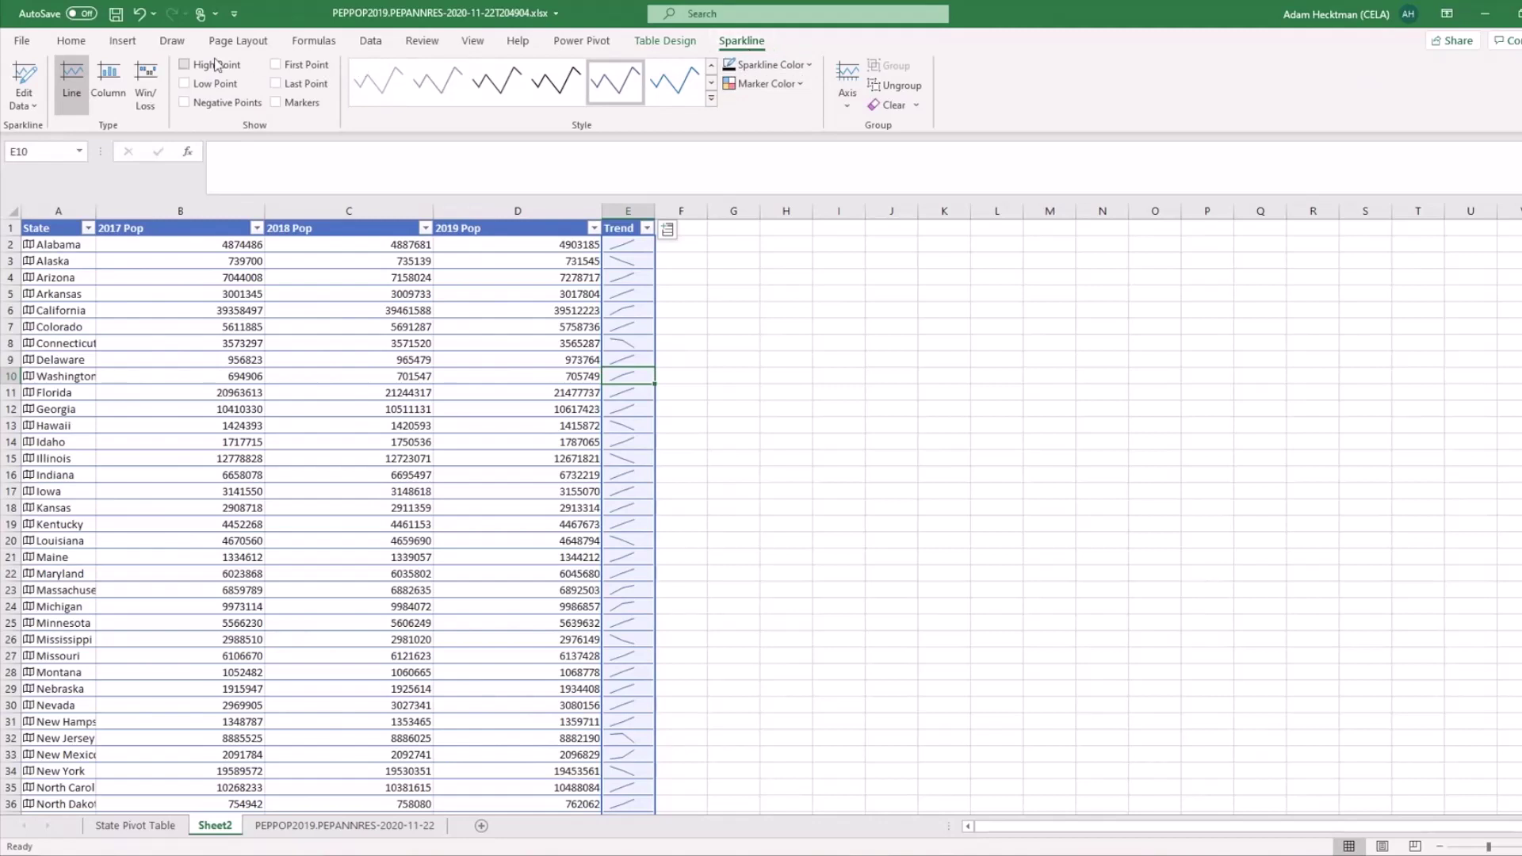
click(183, 66)
click(184, 84)
click(803, 86)
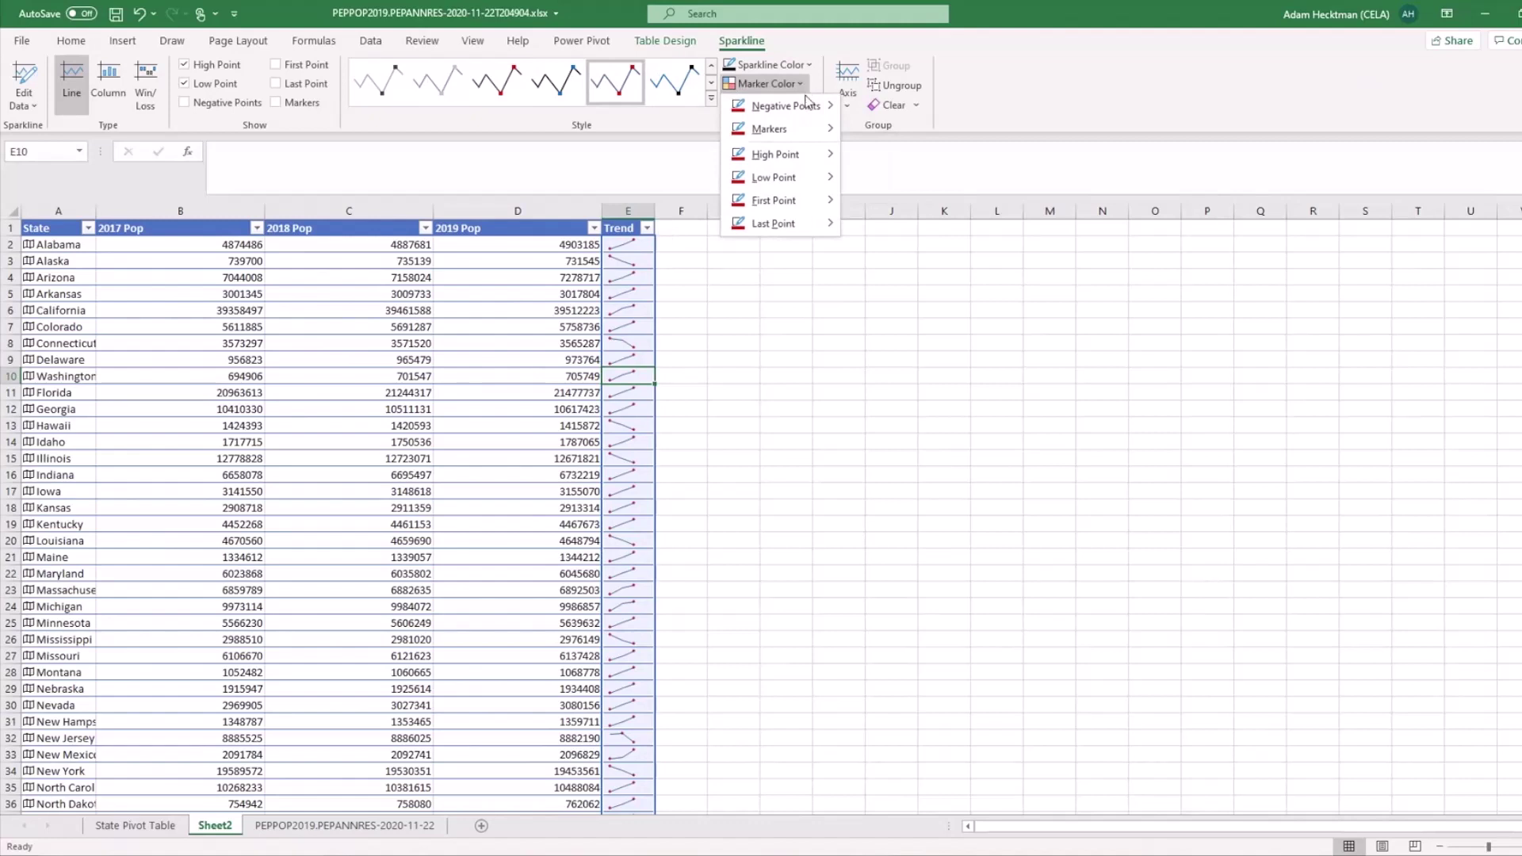
mouse_move(810, 167)
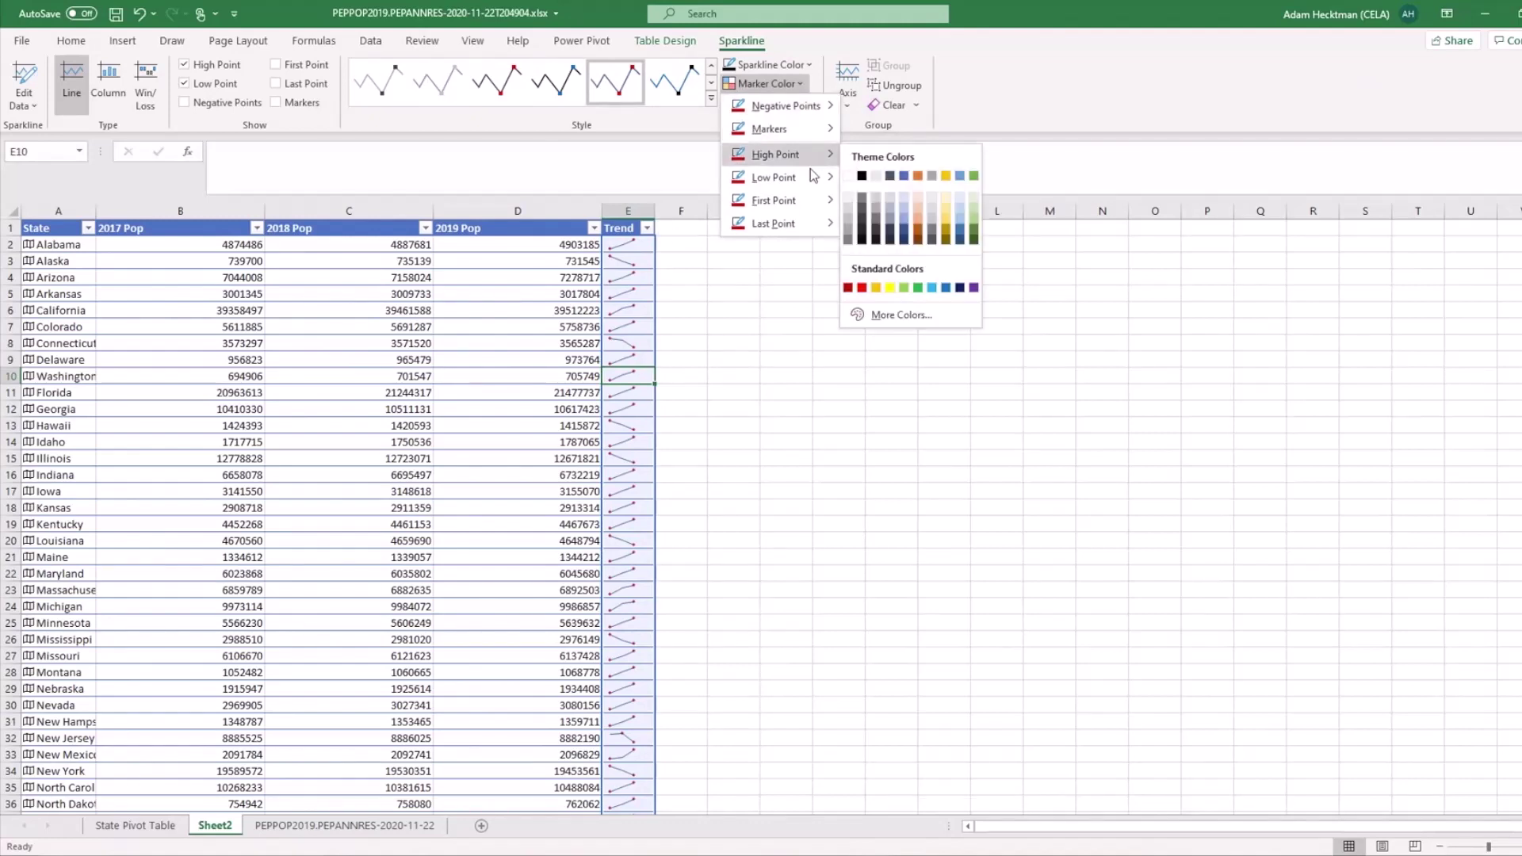
click(973, 176)
click(755, 327)
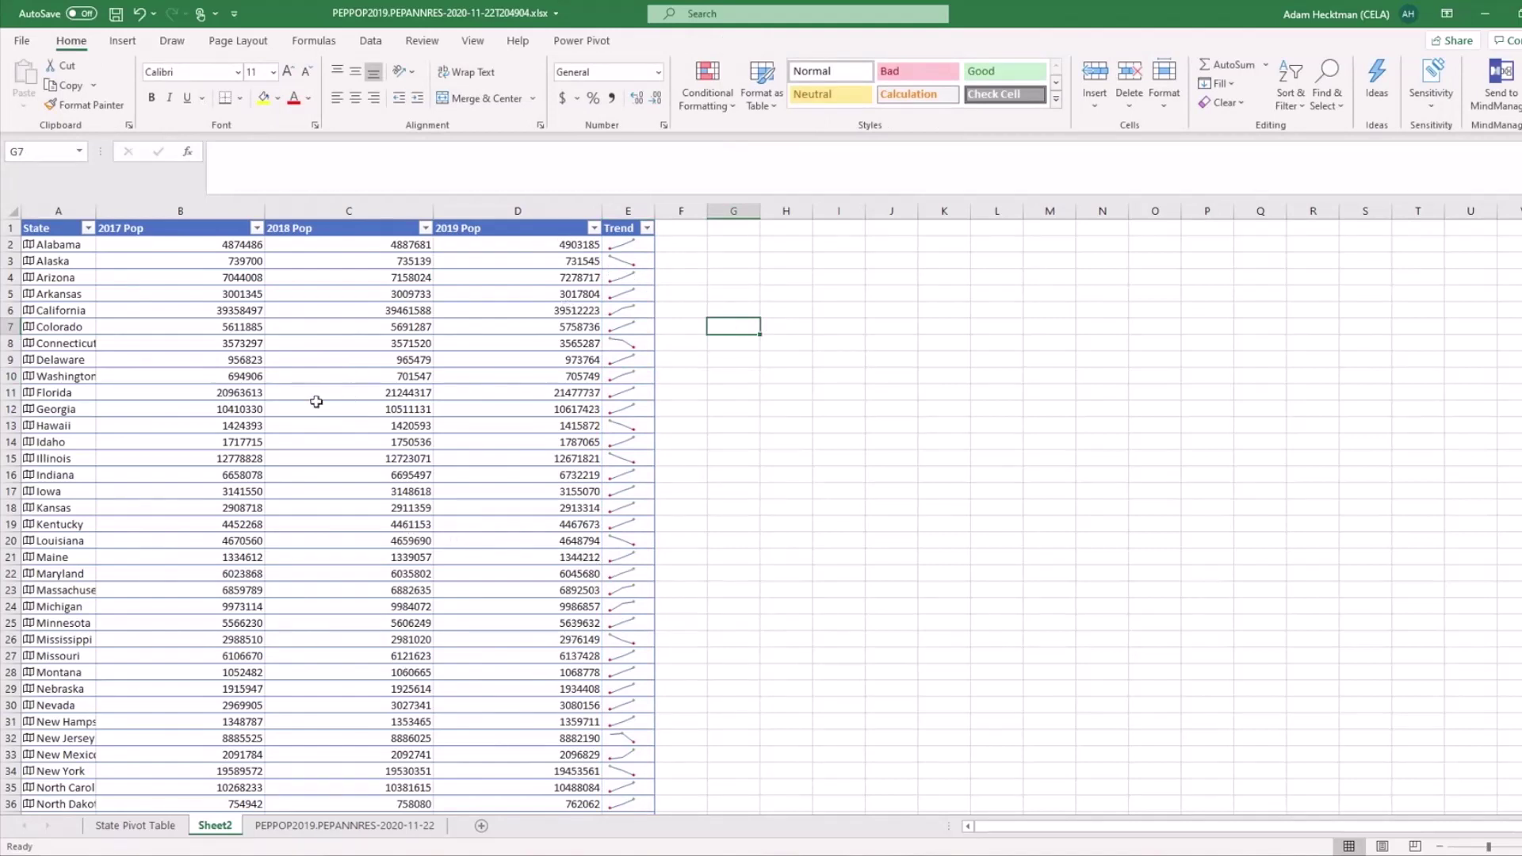
Step: Select all the table's data again and open Quick Analysis with Ctrl+Q
click(274, 360)
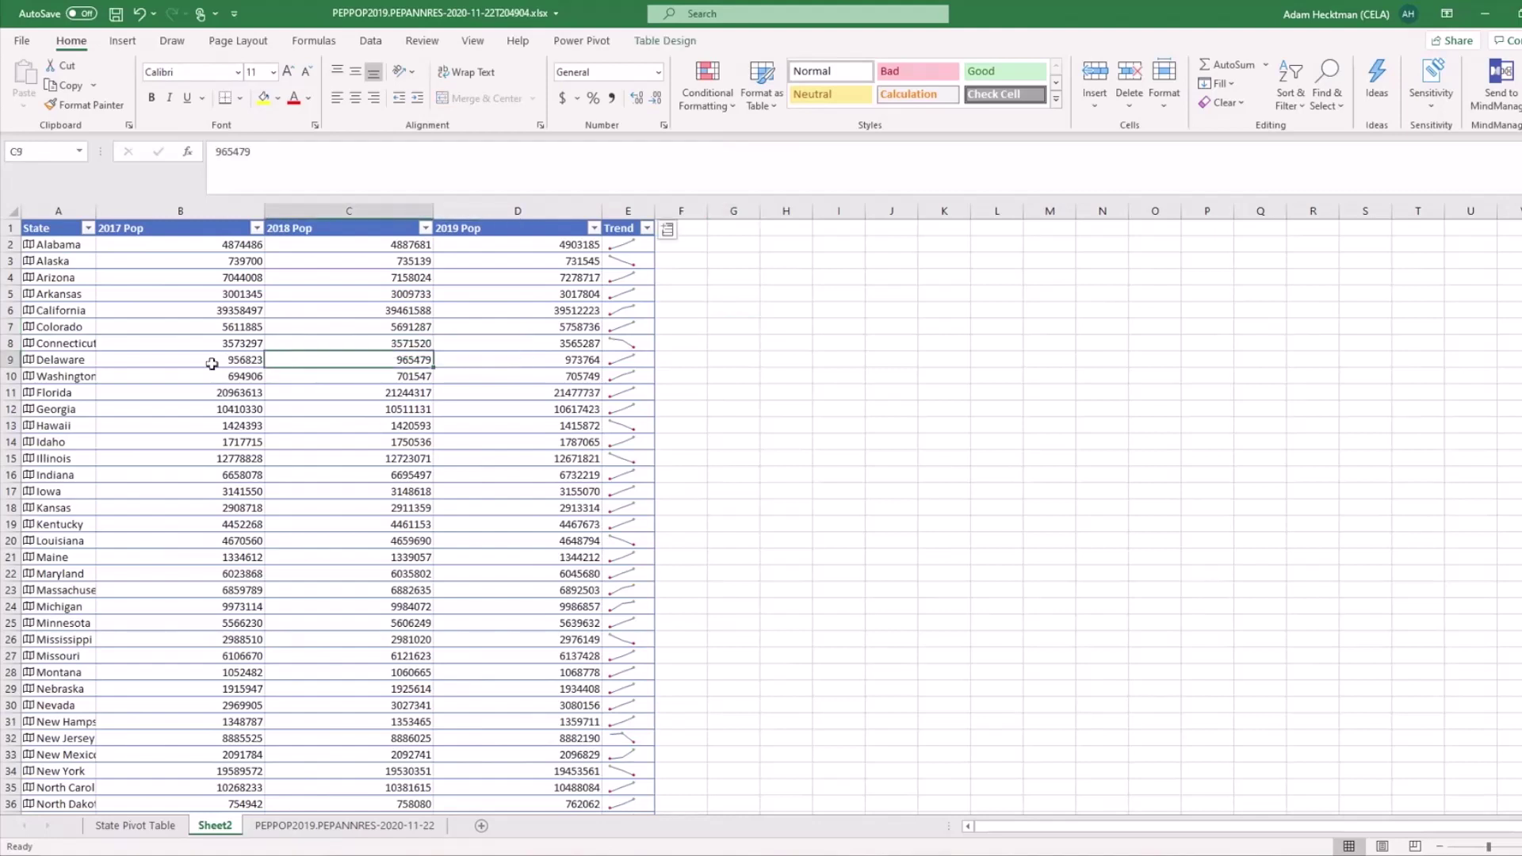
key(ctrl+a)
key(ctrl+q)
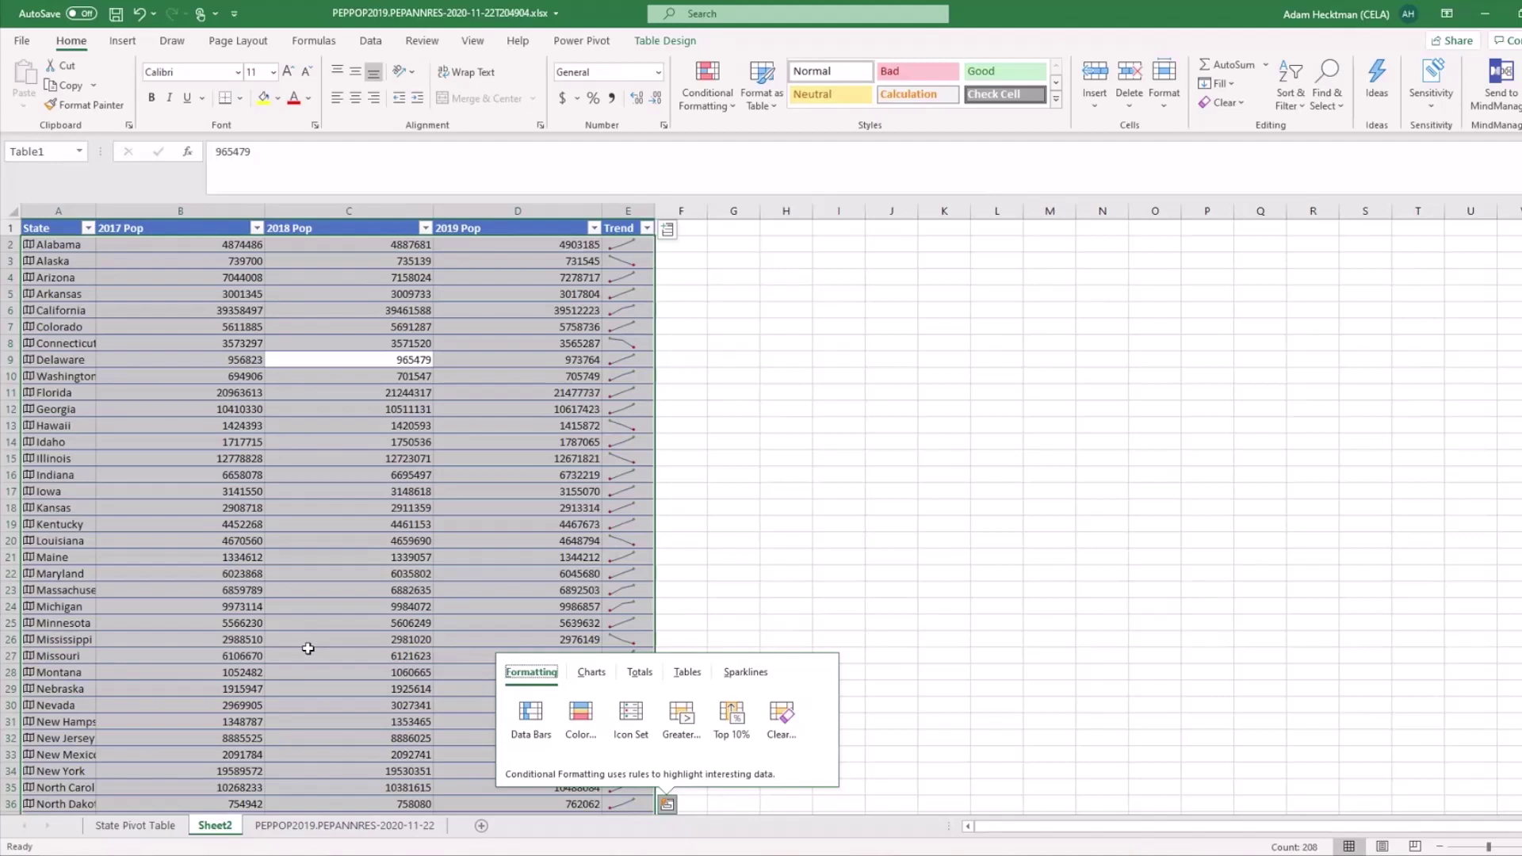
Step: Add blue data bars to the 2017–2019 Pop columns, then reselect the data and reopen Quick Analysis
click(586, 678)
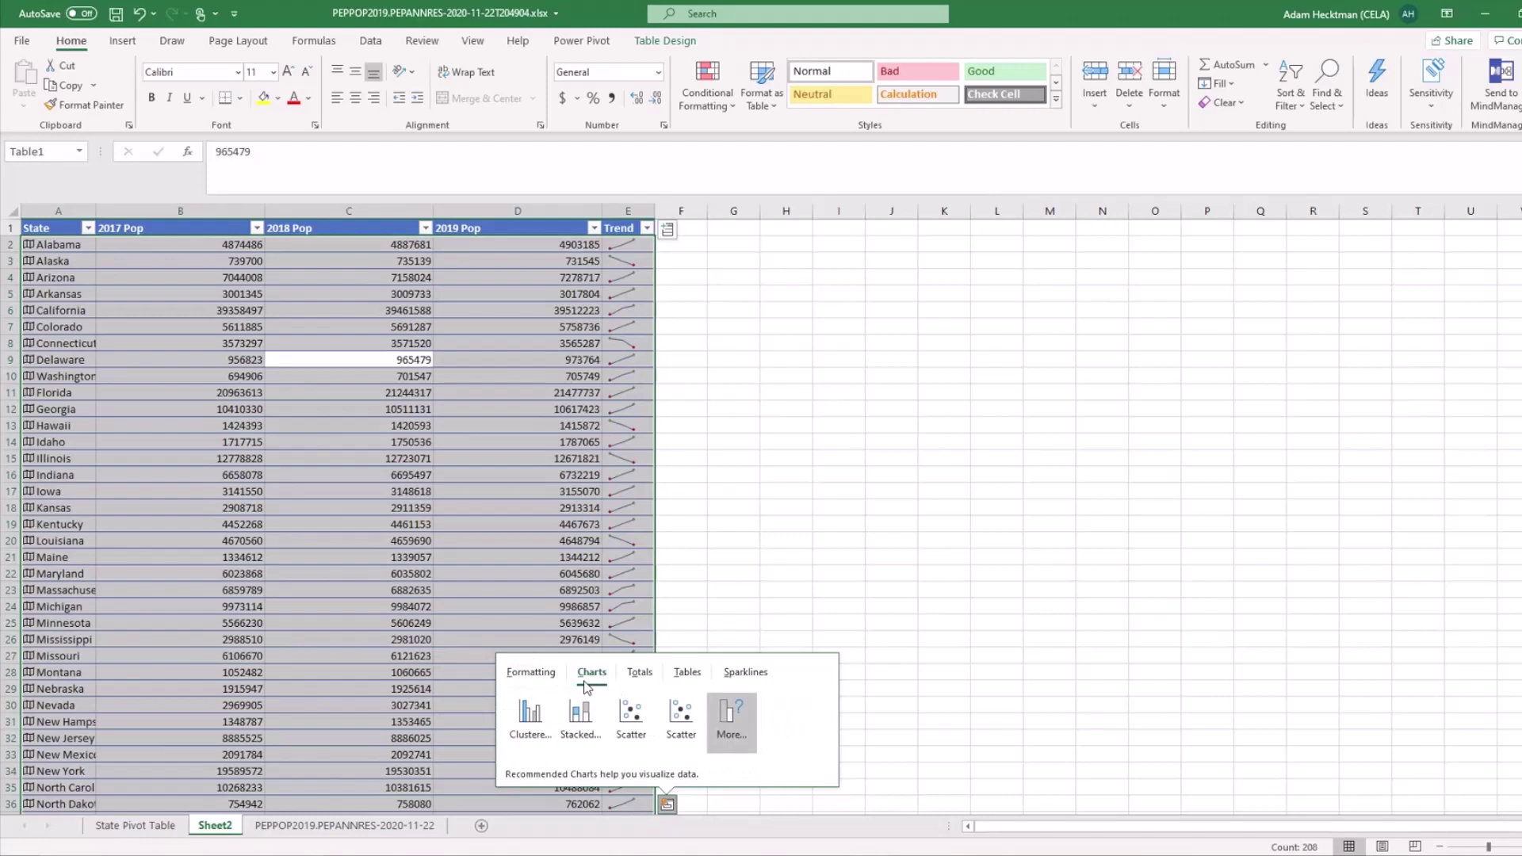
click(523, 676)
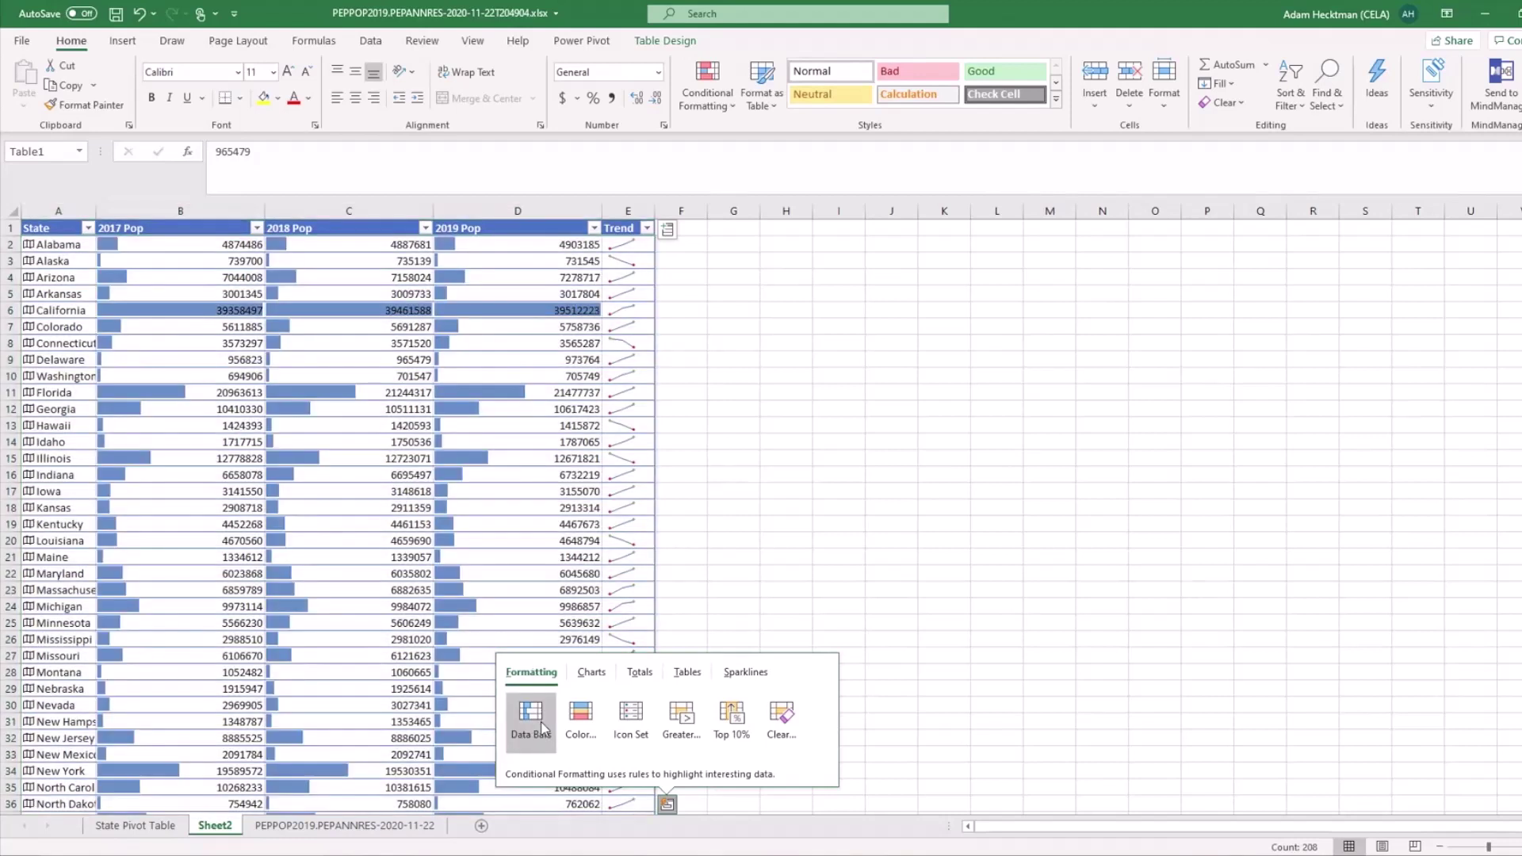
click(544, 728)
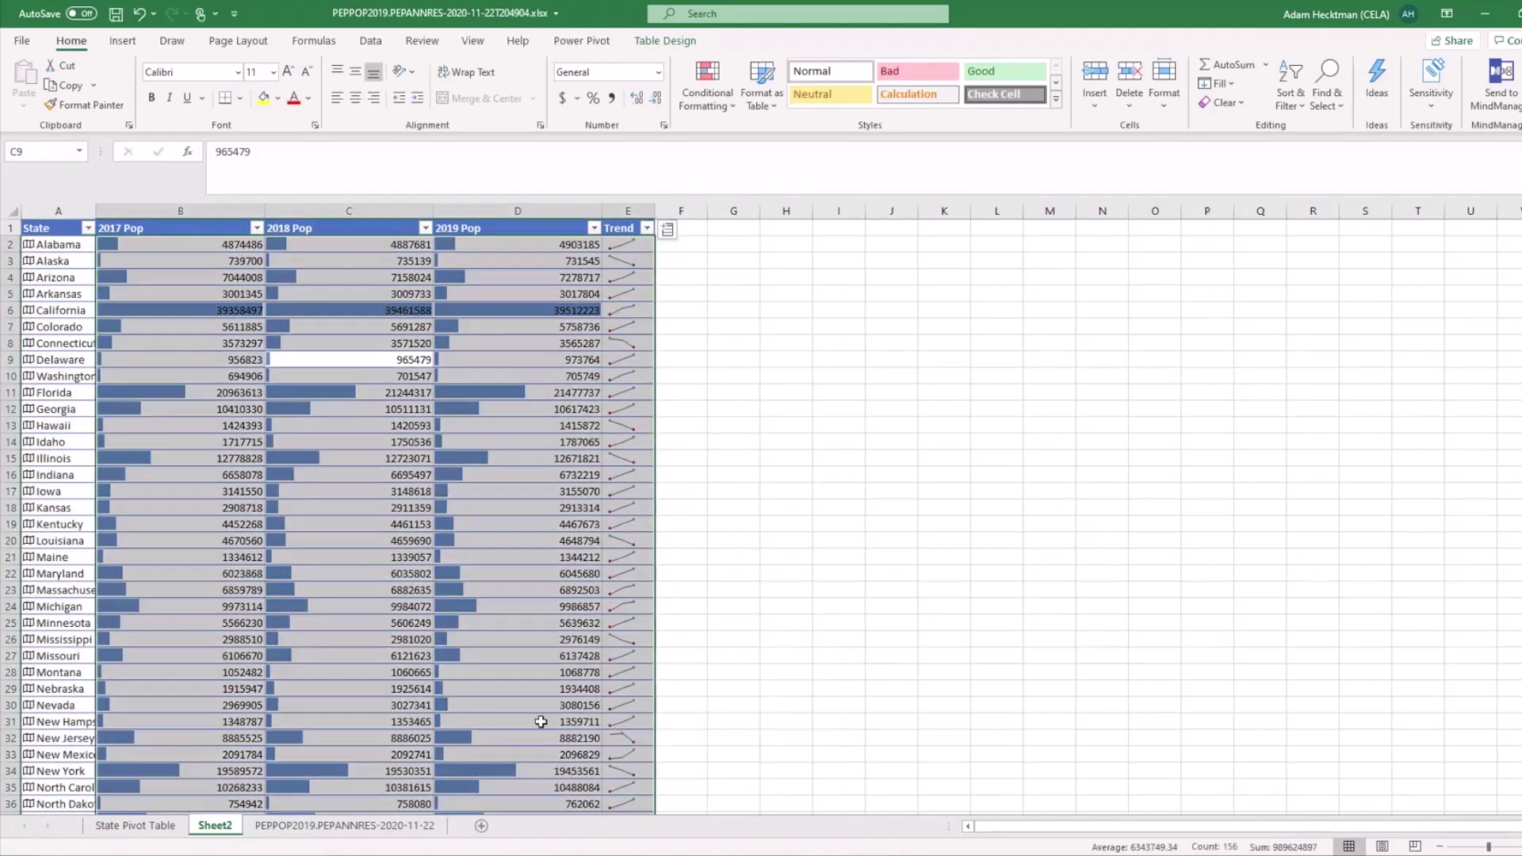
click(210, 339)
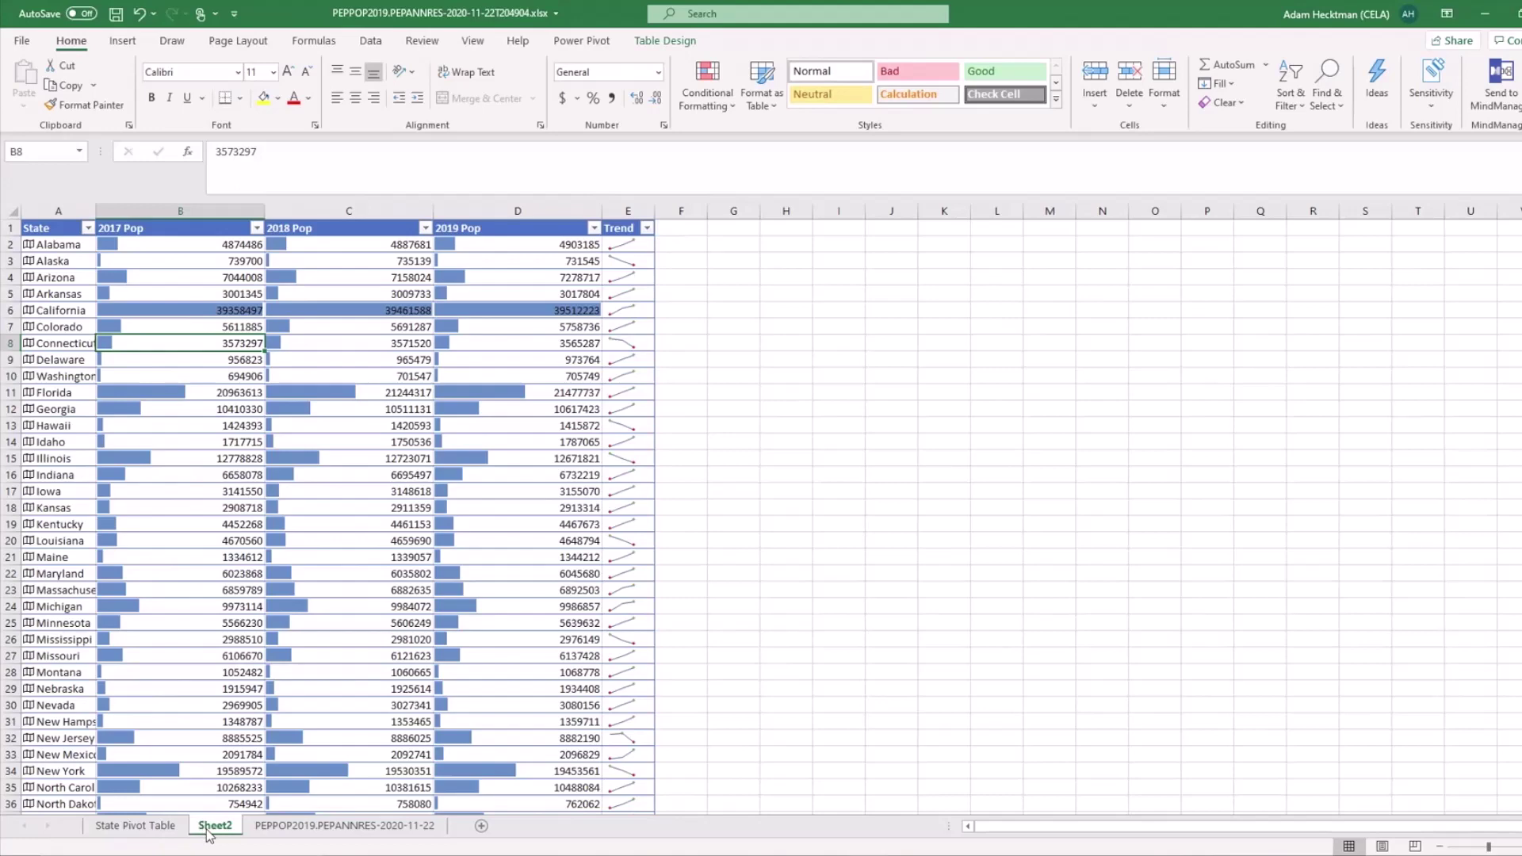
key(ctrl+a)
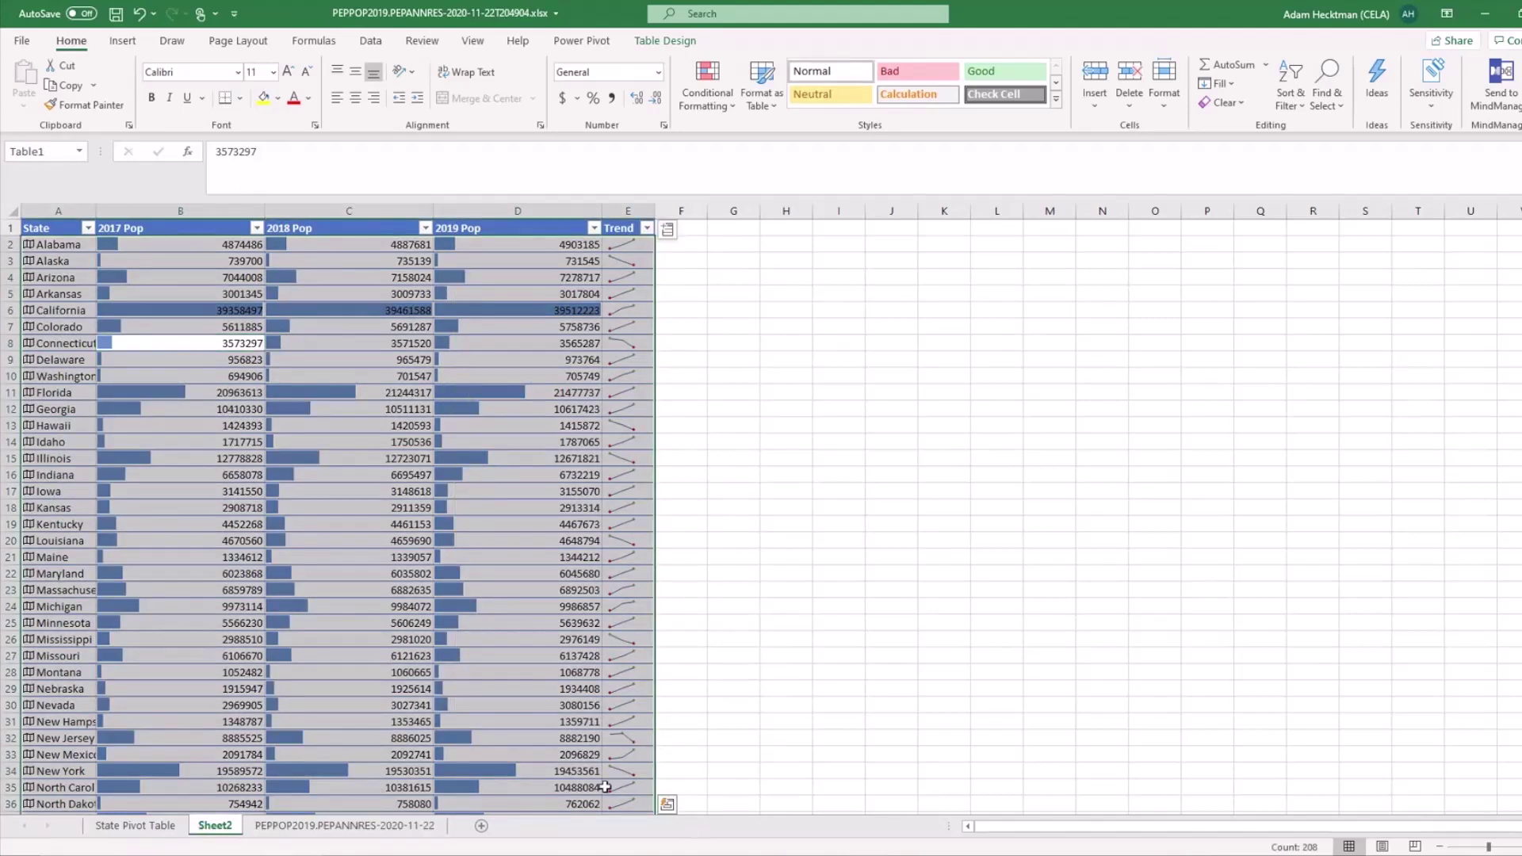
click(667, 804)
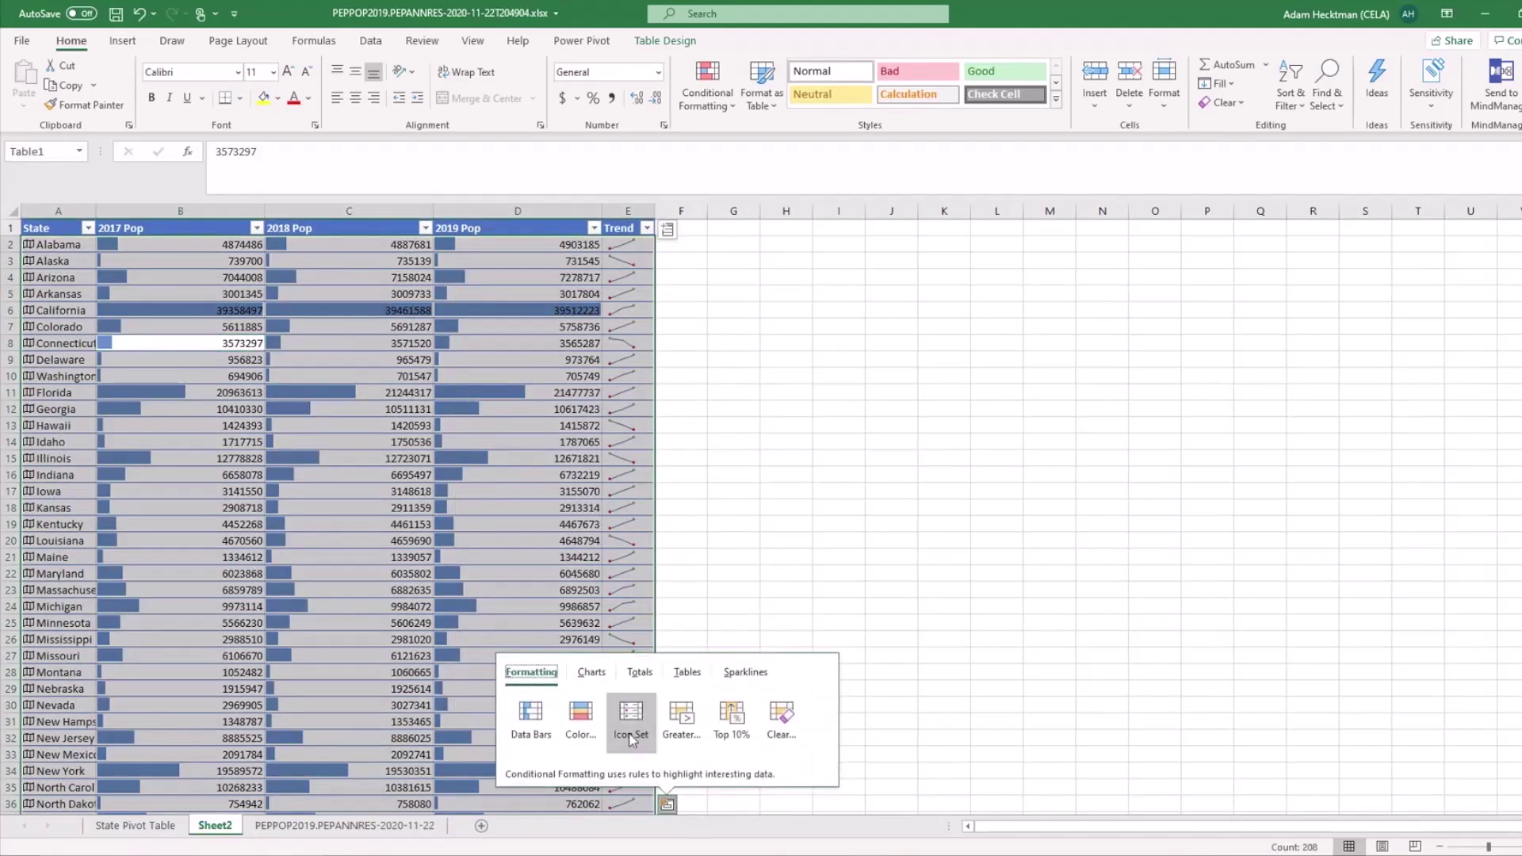